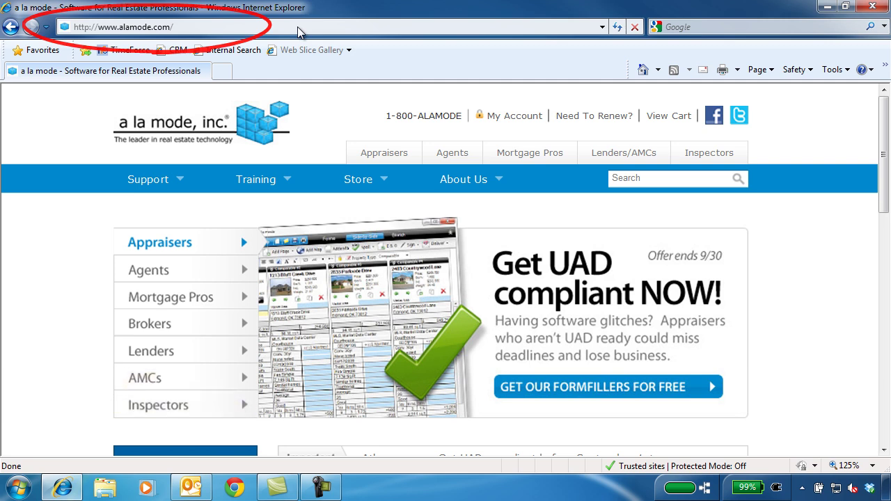
- Sign in to the a la mode My Account page with the account e-mail and password
left_click(505, 119)
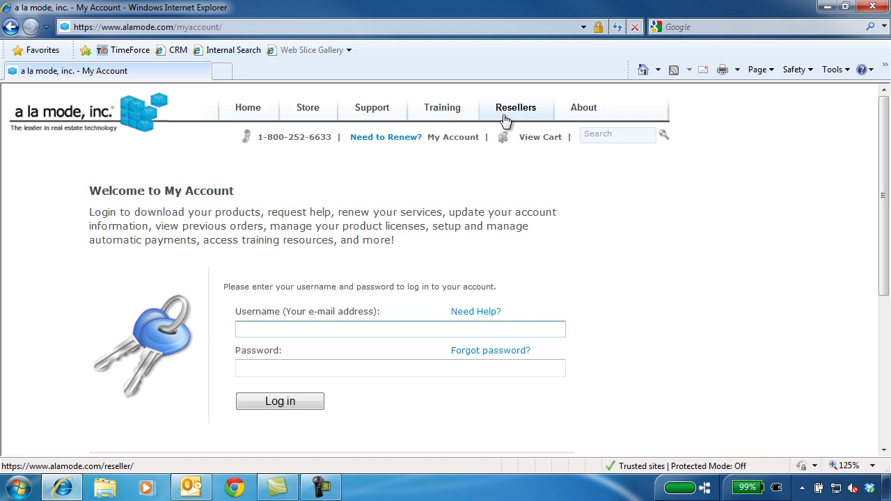
key("Tab")
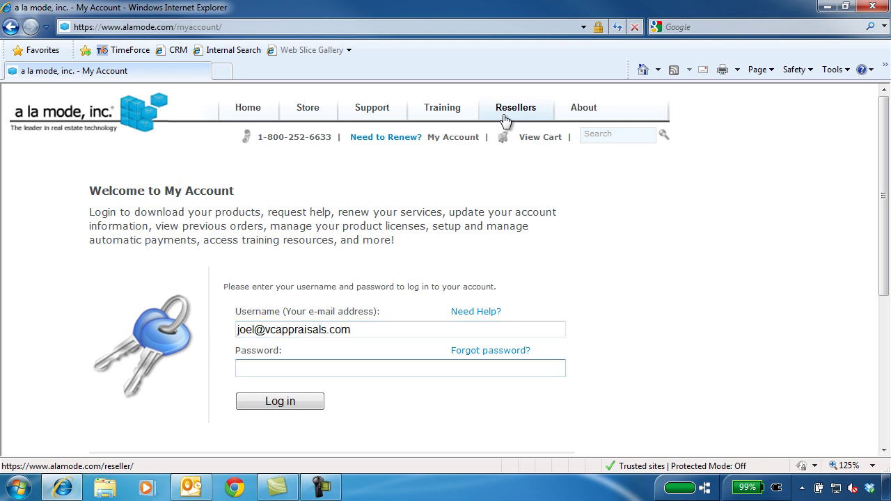
type("••••••••••••")
left_click(311, 403)
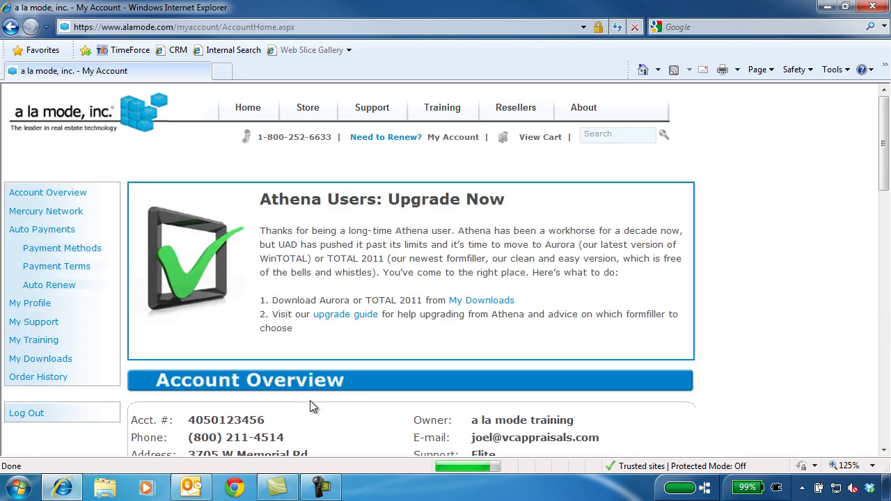
- Download the entire Vault setup from My Downloads and save VaultSetup.exe to the Desktop
left_click(63, 361)
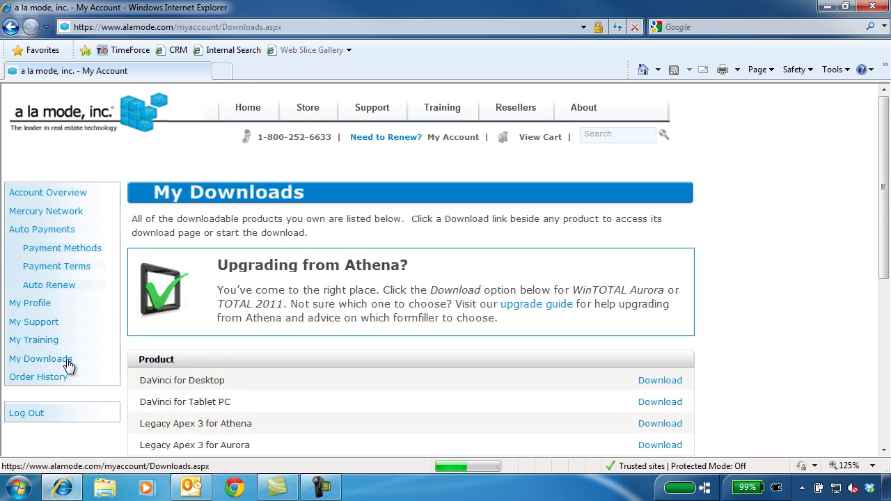
left_click_drag(881, 199, 875, 325)
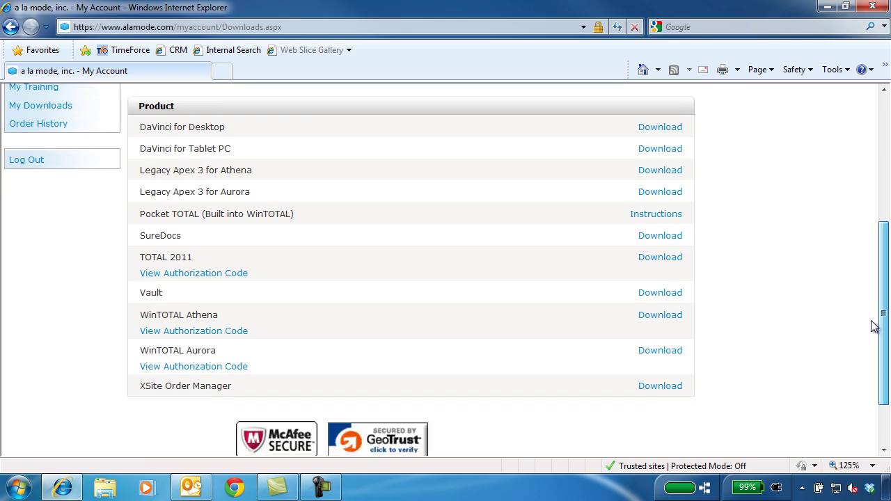
left_click(661, 292)
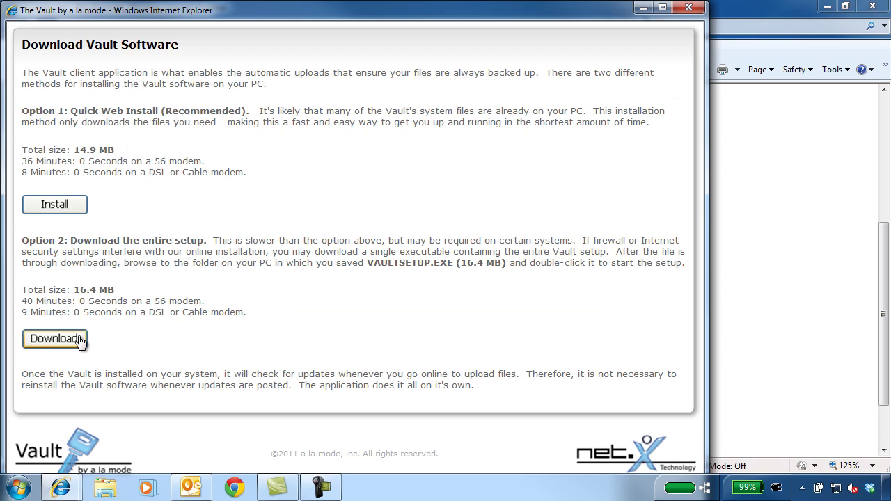
left_click(54, 338)
key("Return")
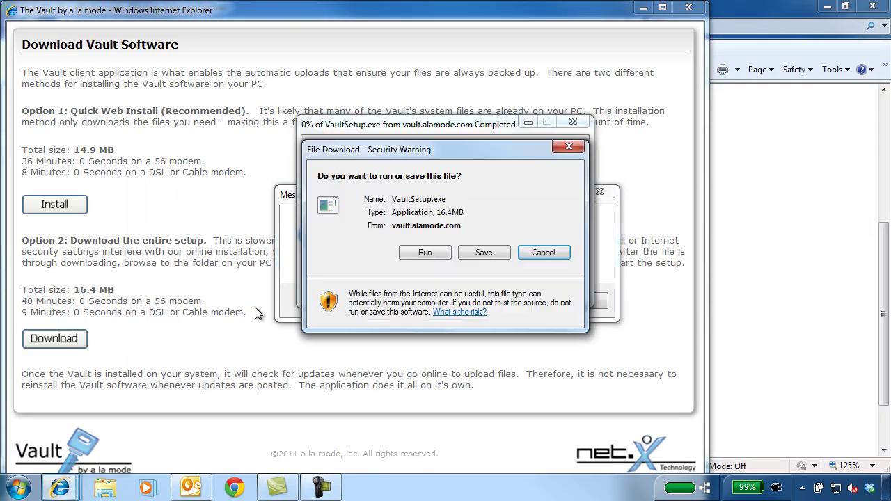
left_click(478, 252)
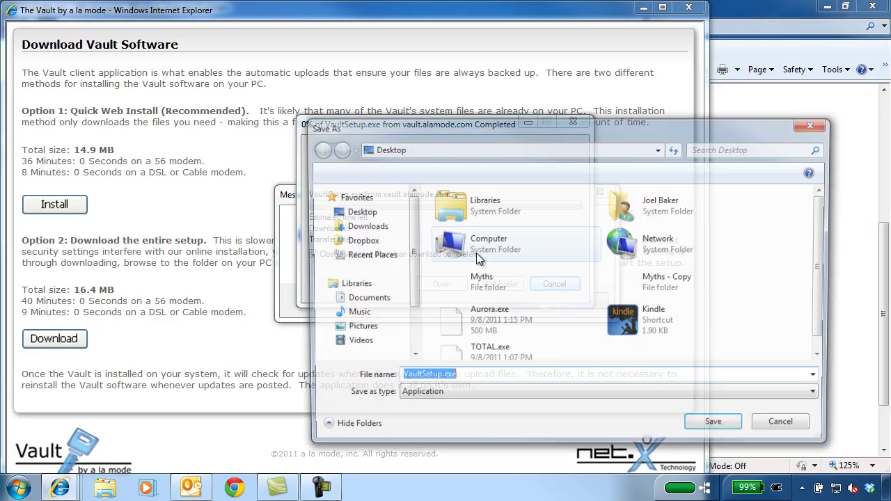
left_click(382, 212)
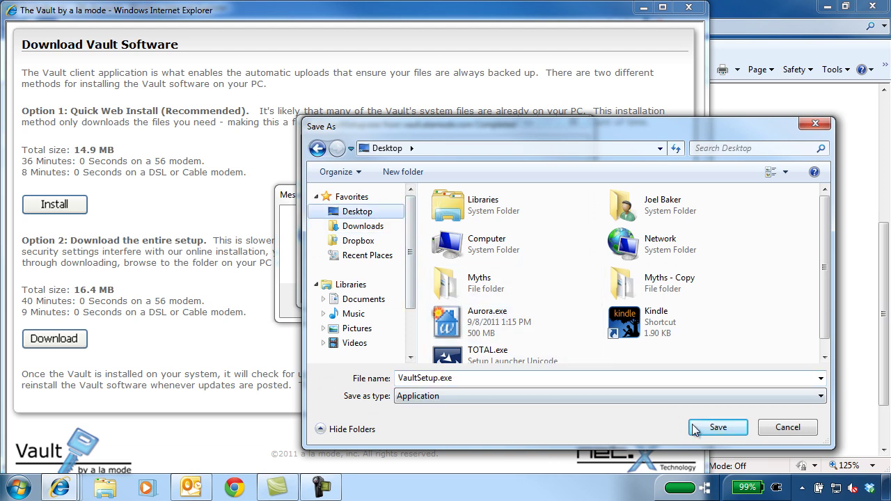
left_click(718, 427)
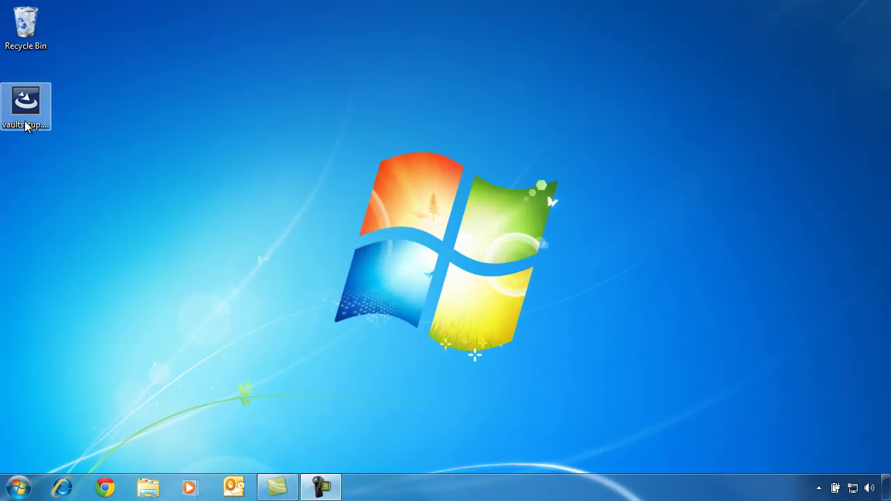
- Install a la mode Vault from VaultSetup.exe to the default folder, with desktop shortcuts
double_click(26, 124)
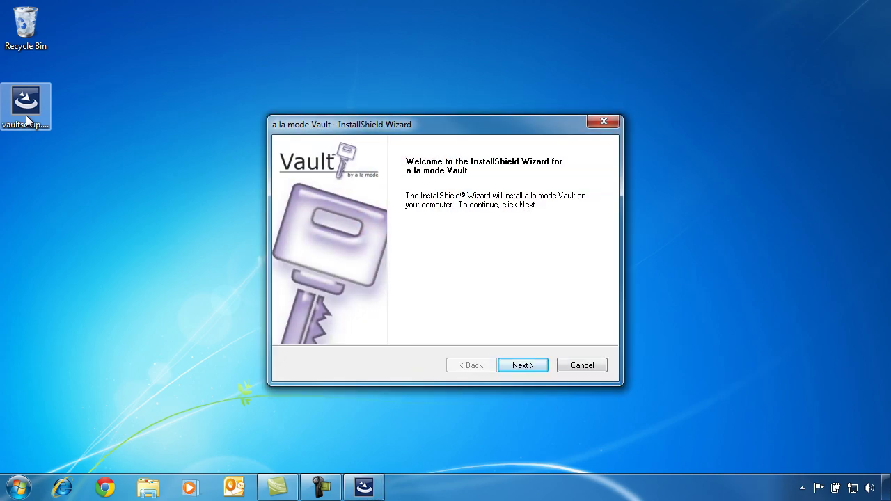
left_click(524, 369)
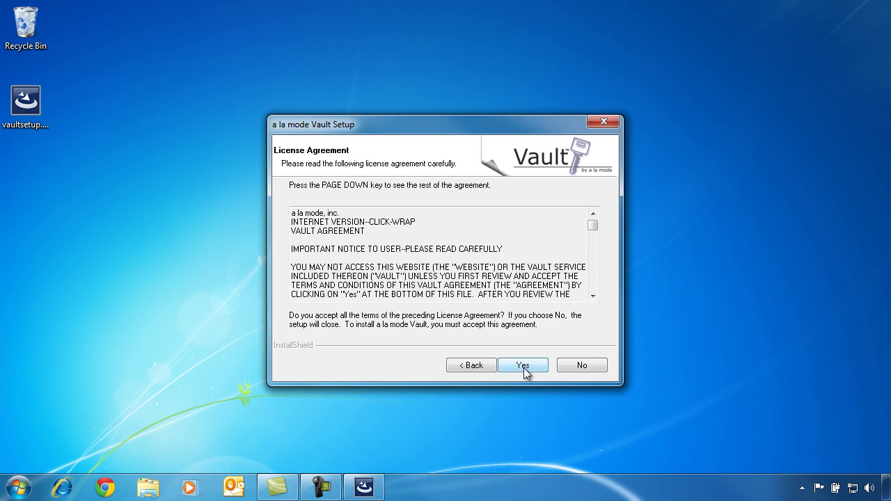
left_click(524, 369)
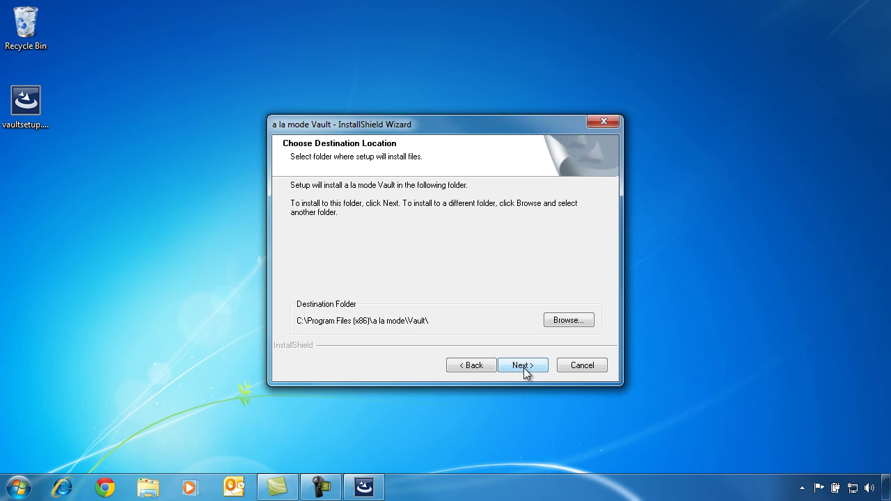
left_click(523, 369)
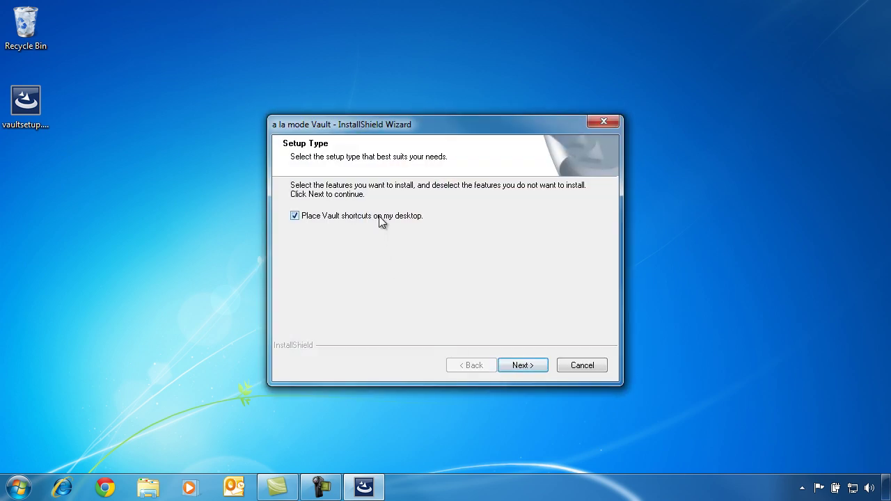
left_click(381, 218)
left_click(523, 365)
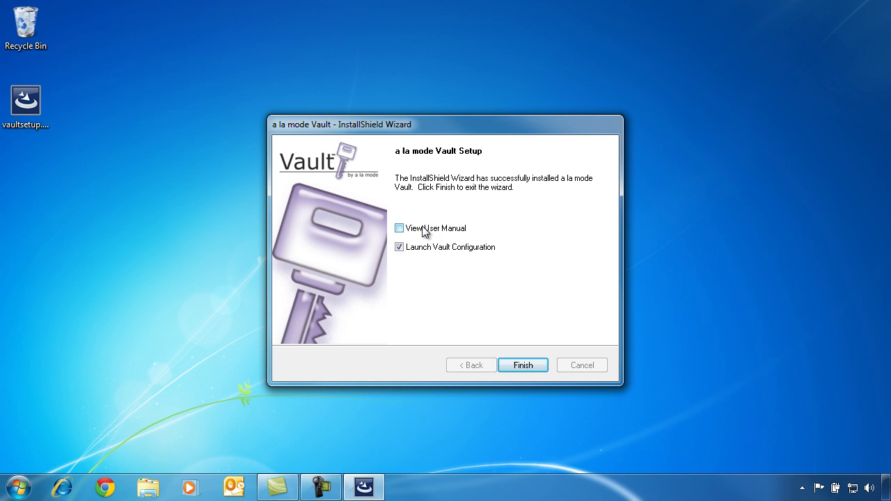
left_click(519, 367)
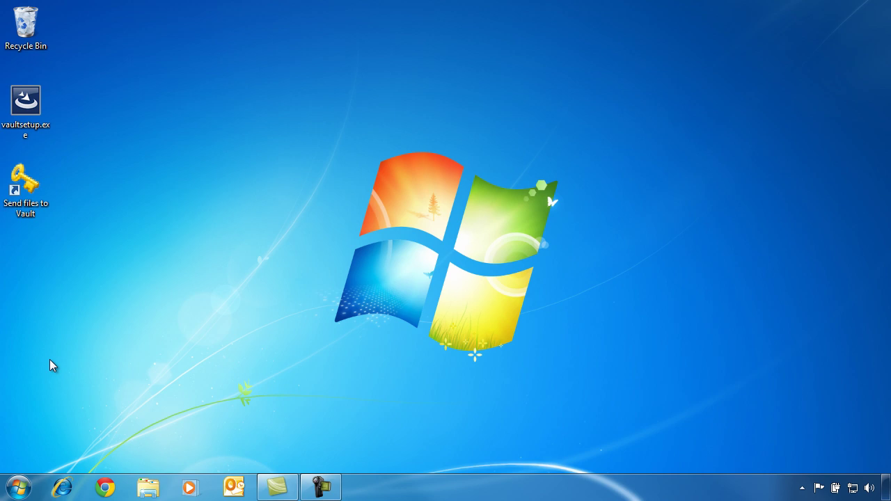
- Launch Configure Vault from Start > All Programs > a la mode Vault
left_click(18, 488)
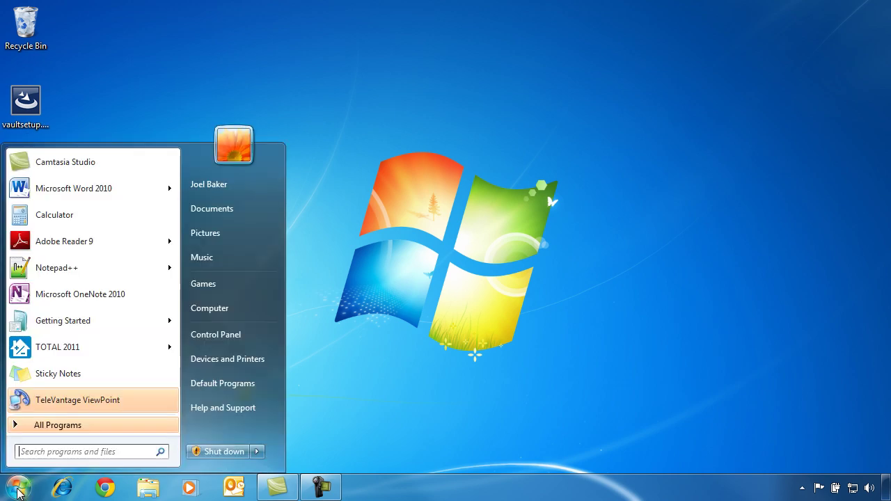
left_click(57, 426)
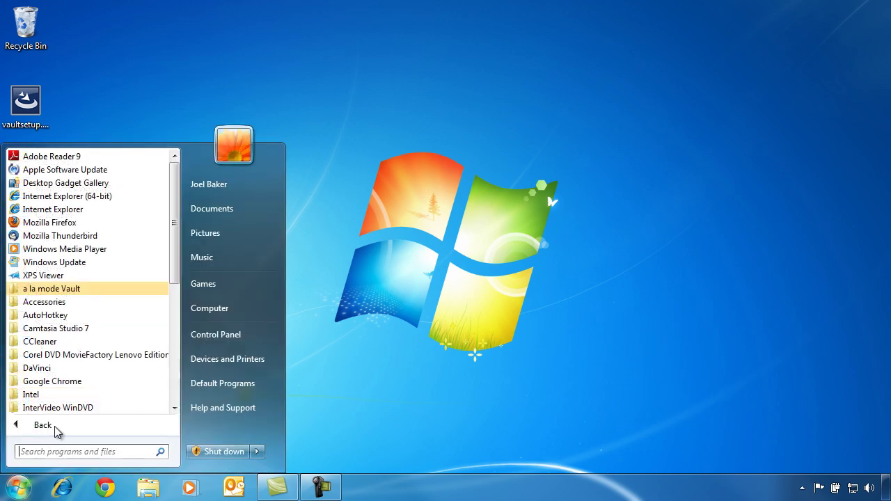
left_click(87, 291)
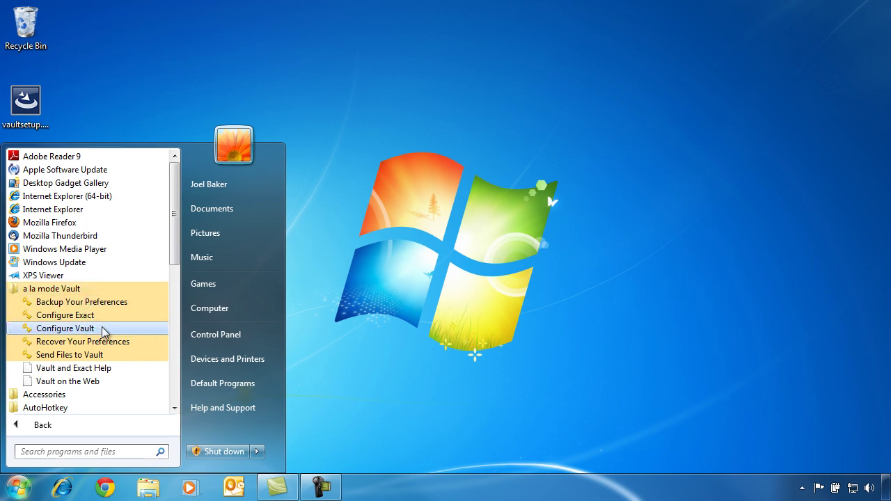
left_click(121, 330)
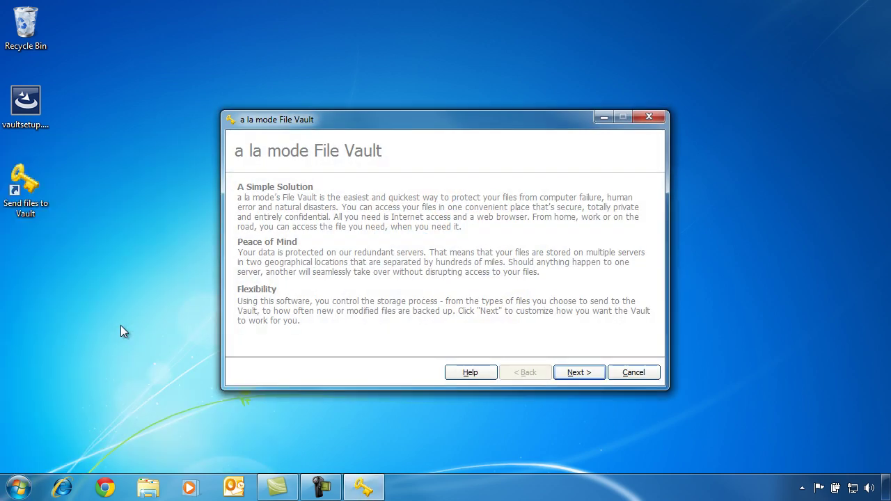
- Accept the intro and prefilled user information, and mark a la mode (WinTOTAL) as the used file type
left_click(589, 378)
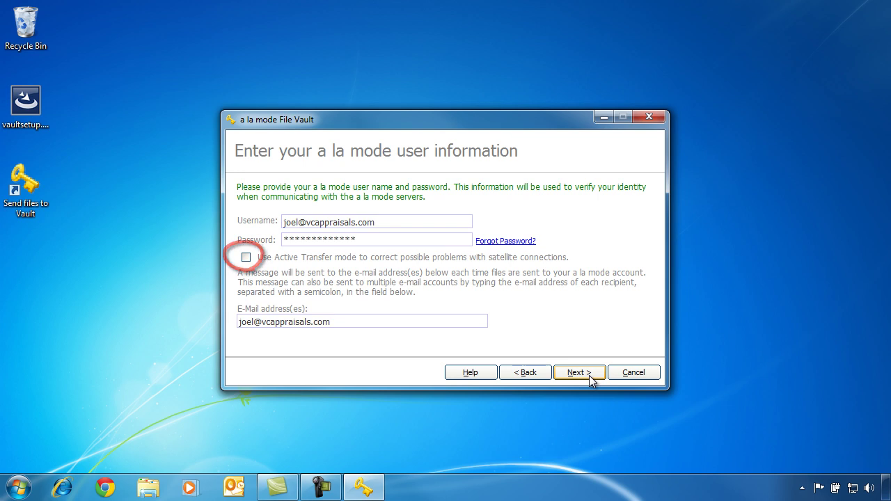
left_click(589, 375)
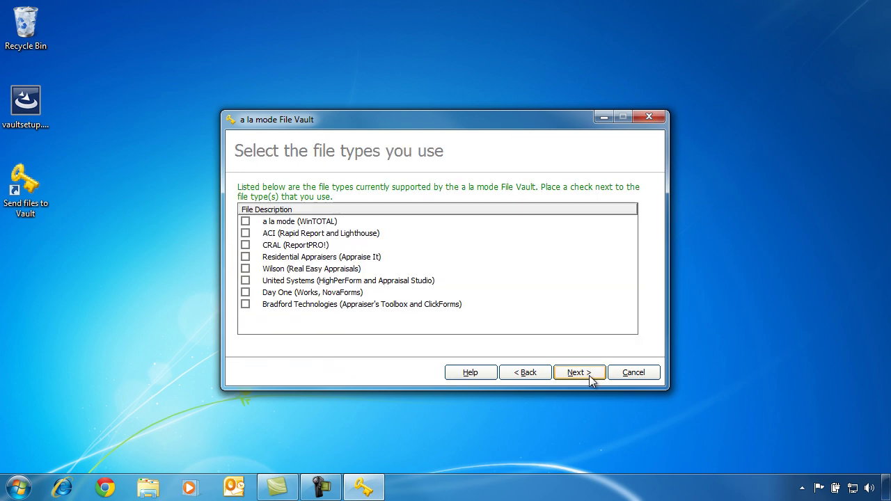
left_click(248, 221)
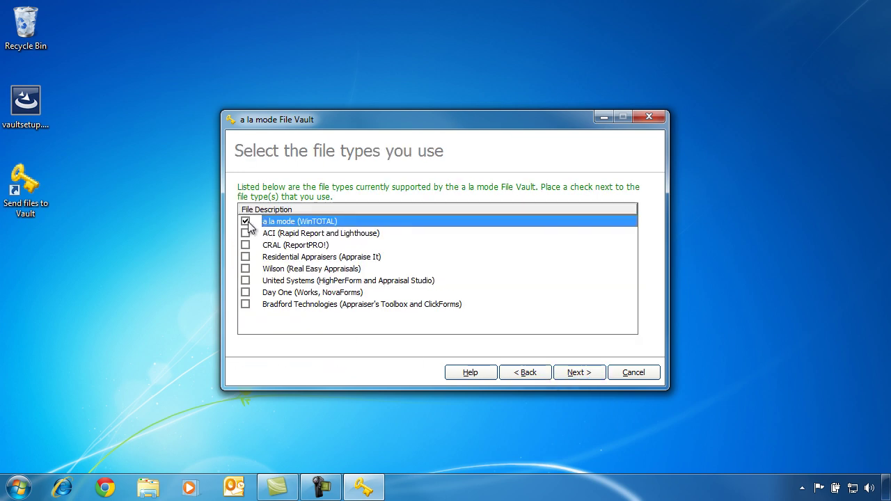
left_click(570, 375)
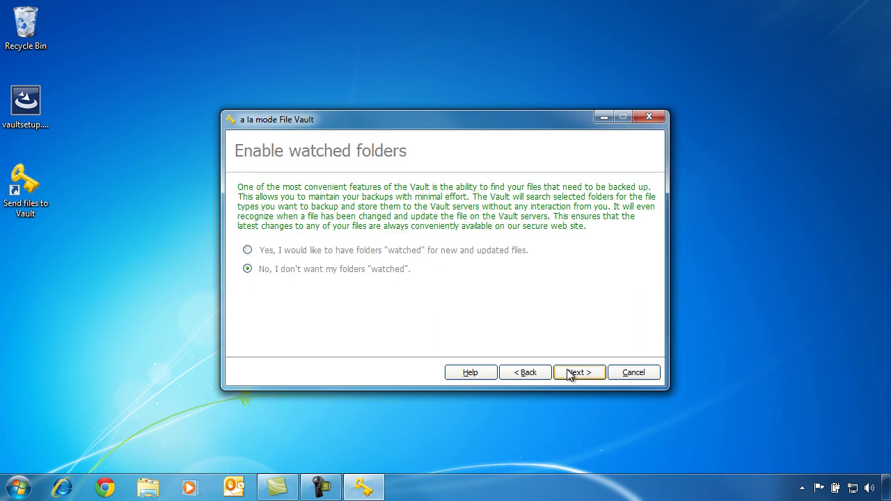
- Choose 'Yes, I would like to have folders watched' and advance to folder configuration
left_click(502, 255)
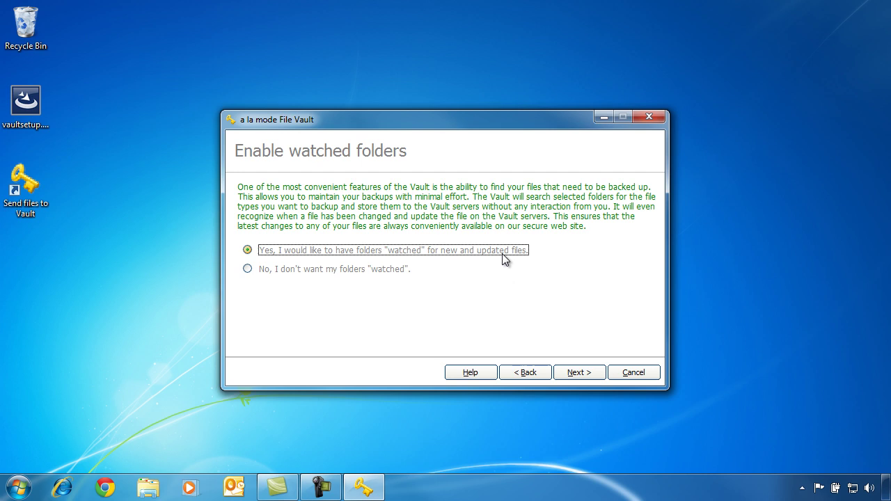
left_click(572, 375)
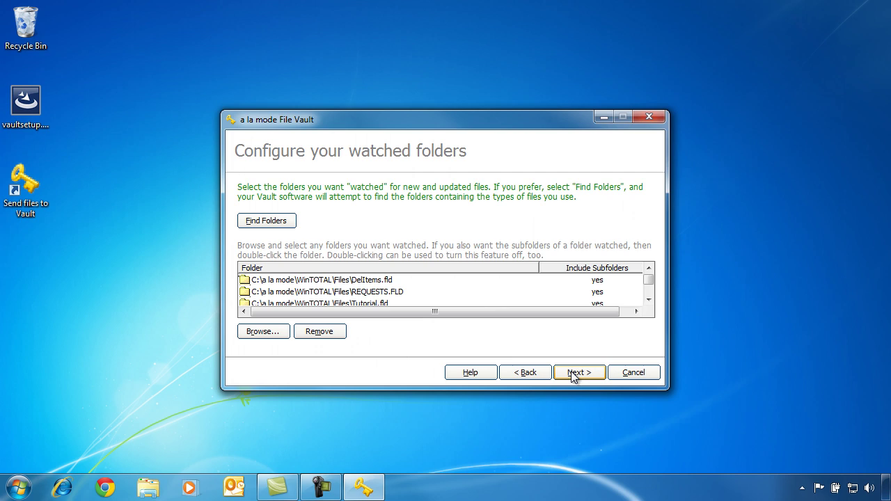
- Add Libraries > Documents > My Documents > a la mode > Reports as a watched folder
left_click(278, 334)
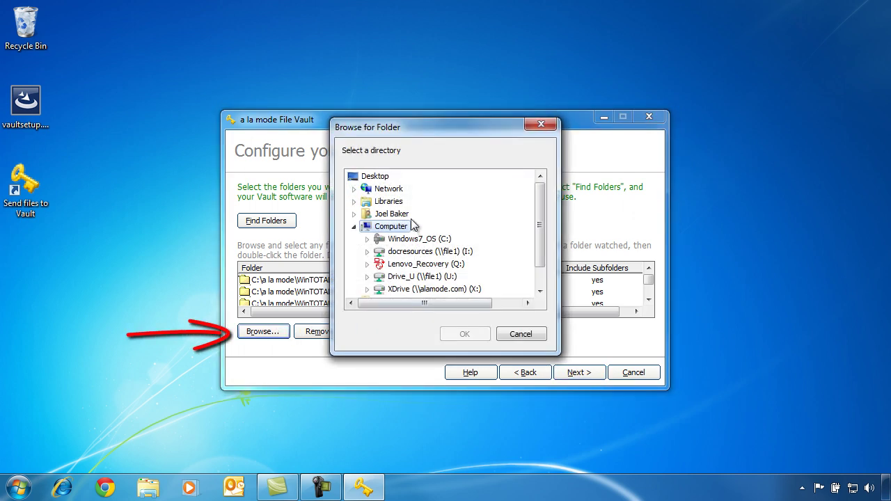
left_click(354, 201)
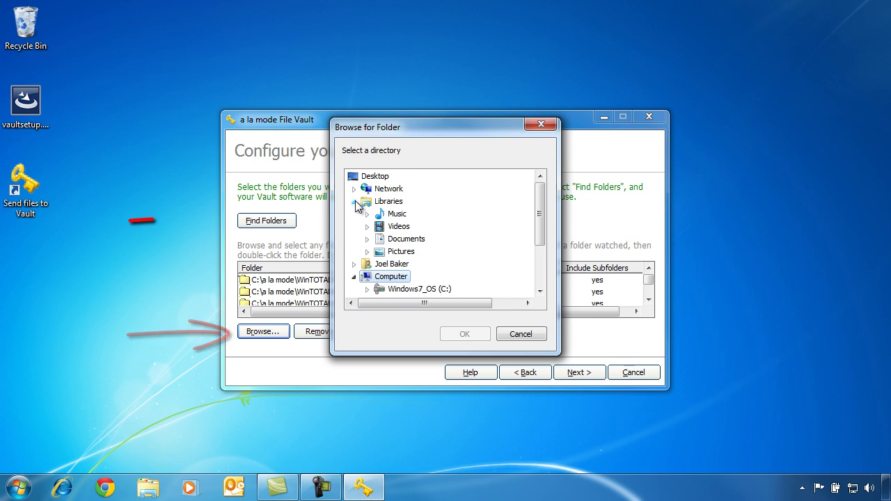
left_click(395, 241)
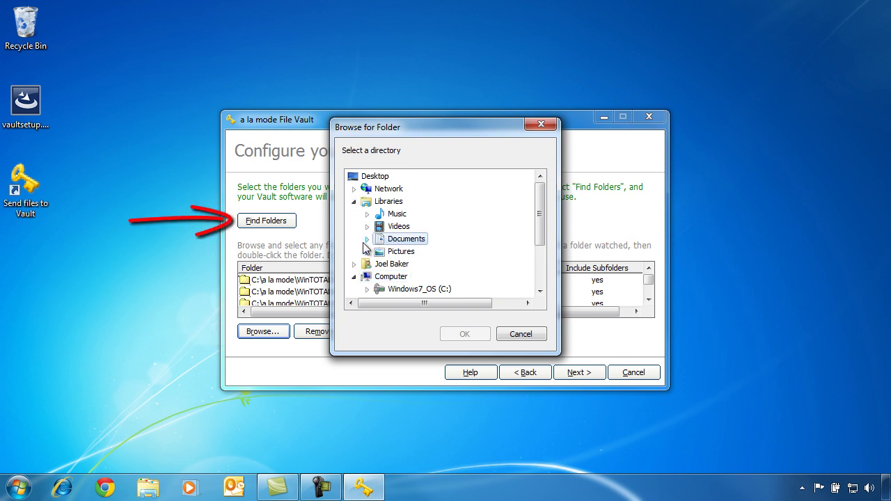
left_click(367, 239)
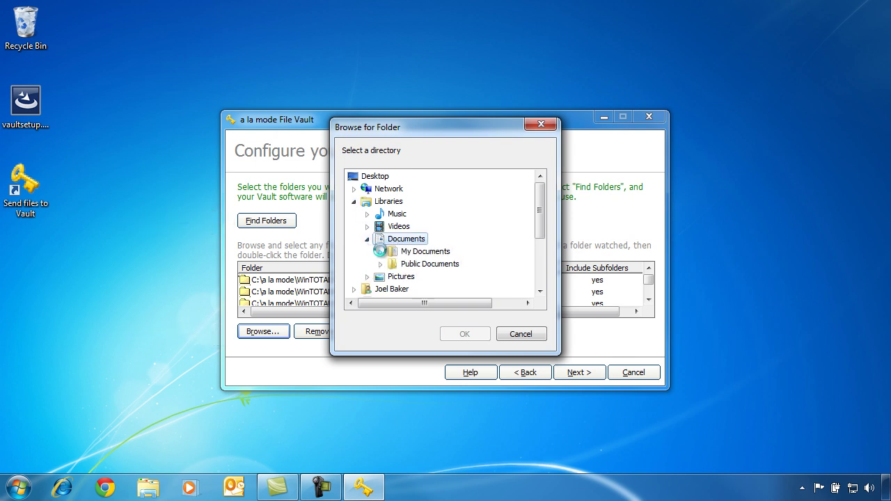
left_click(380, 252)
left_click(393, 239)
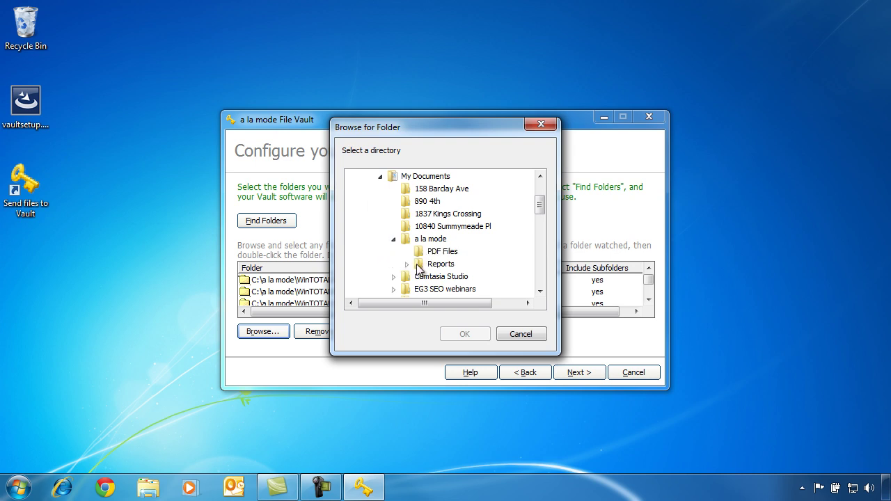
left_click(424, 268)
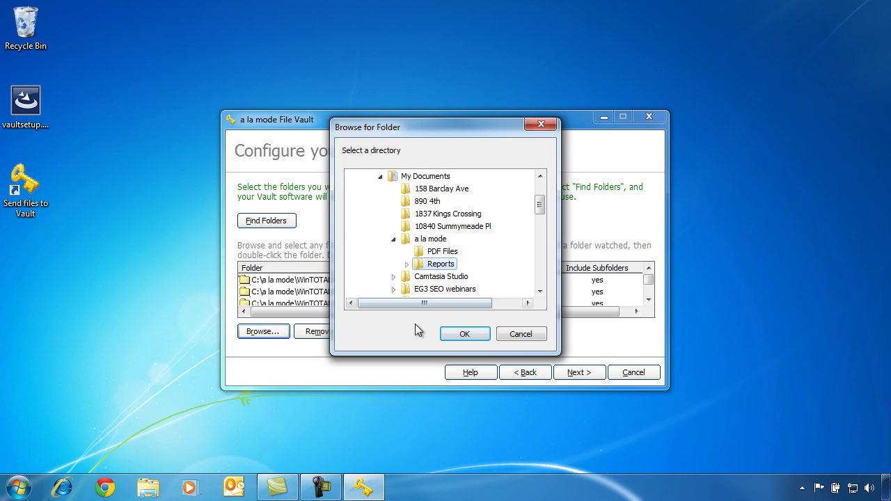
left_click(463, 335)
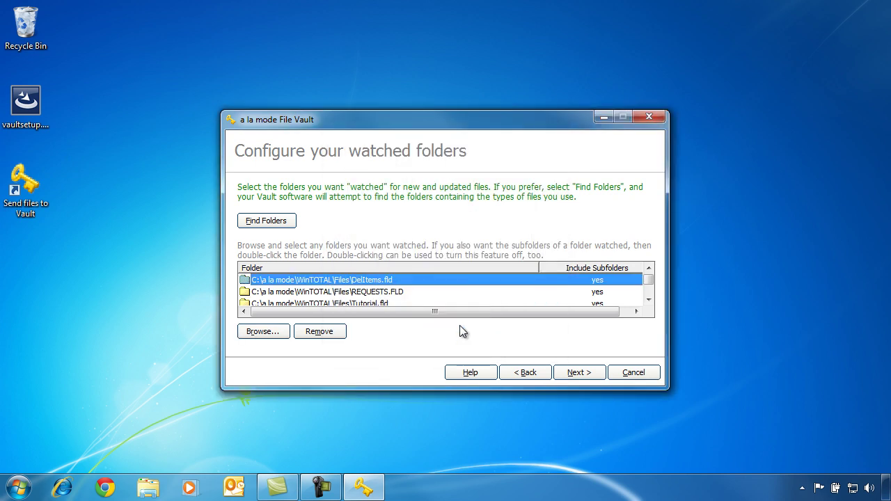
left_click(569, 374)
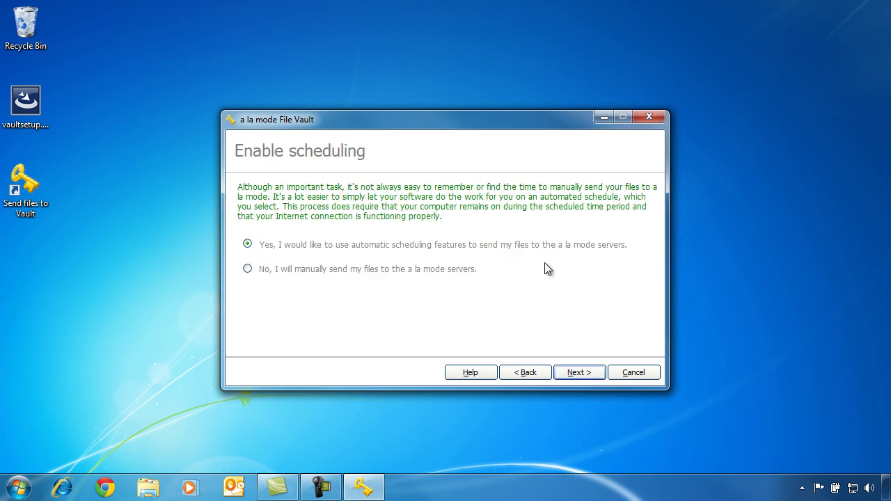
- Keep automatic scheduling with a daily 12:36:00 AM backup and no file-count limit per send
left_click(543, 251)
left_click(567, 373)
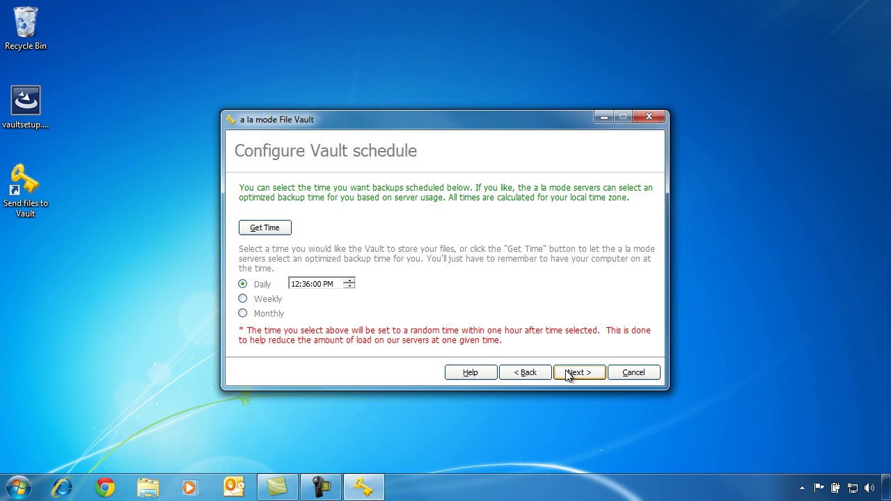
left_click(328, 284)
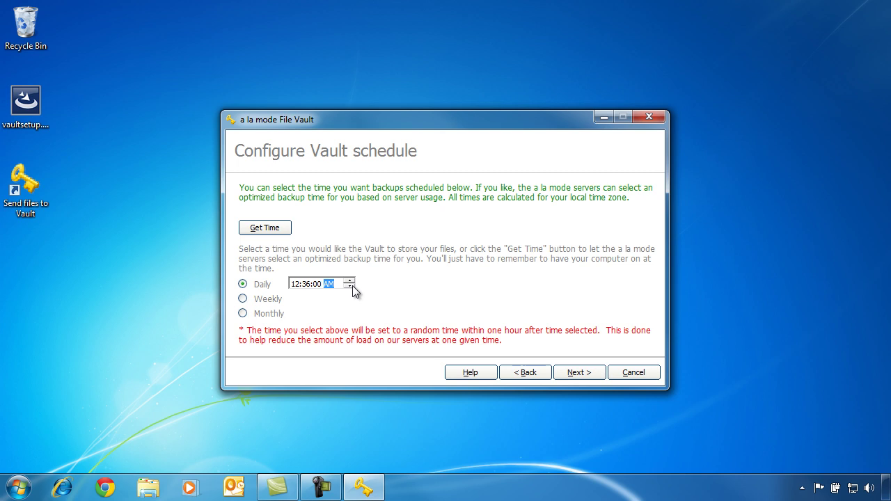
left_click(567, 374)
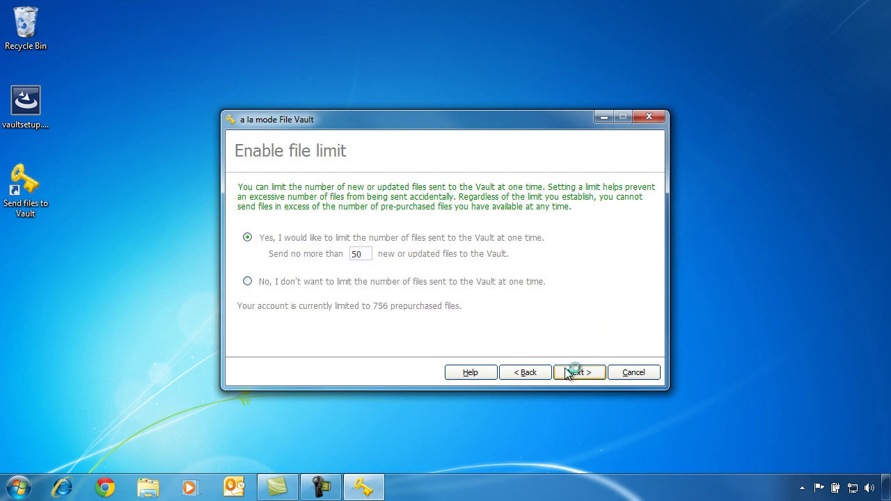
left_click(524, 287)
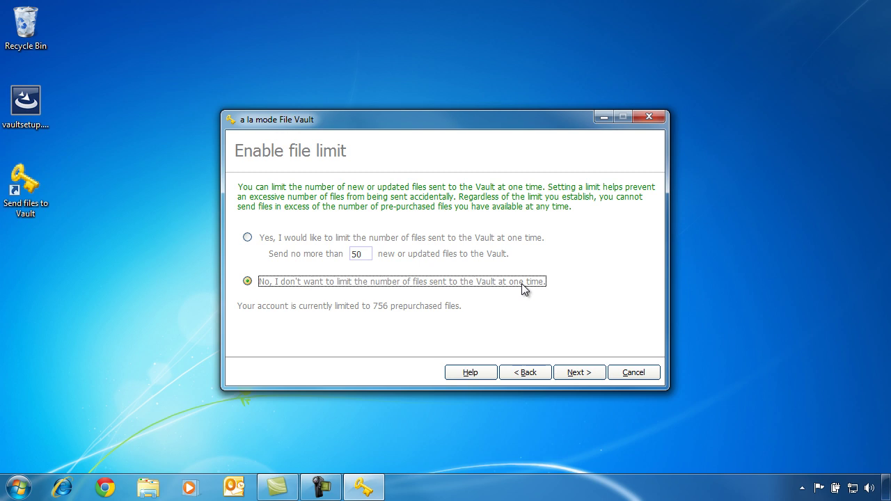
left_click(572, 372)
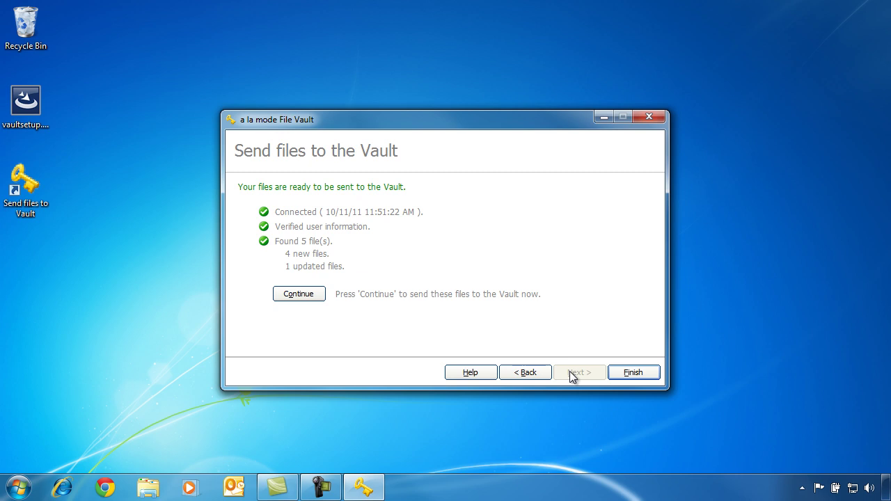
- Finish the wizard after its test finds 5 files (4 new, 1 updated) to send
left_click(618, 375)
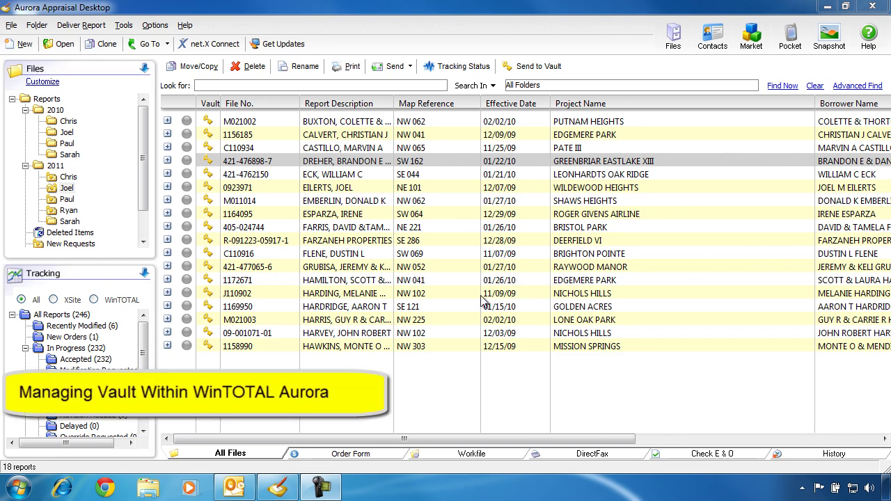
- Start sending a single report to the Vault, then cancel the send
right_click(362, 161)
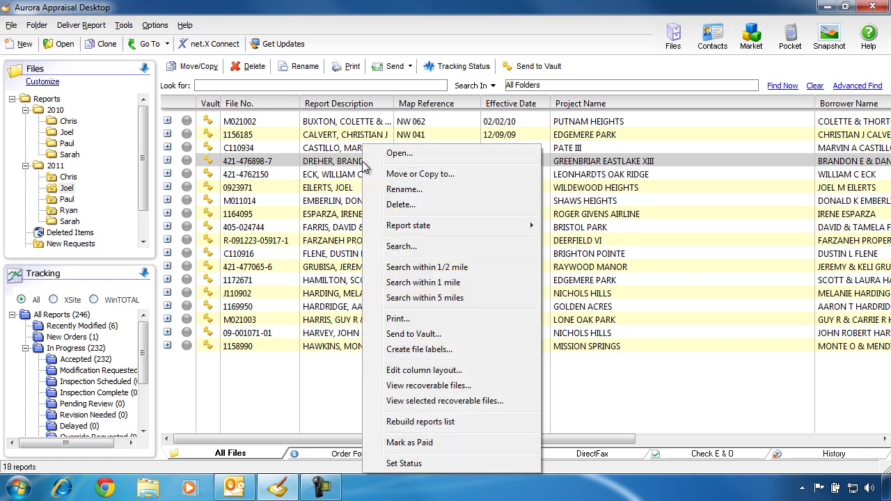
left_click(451, 333)
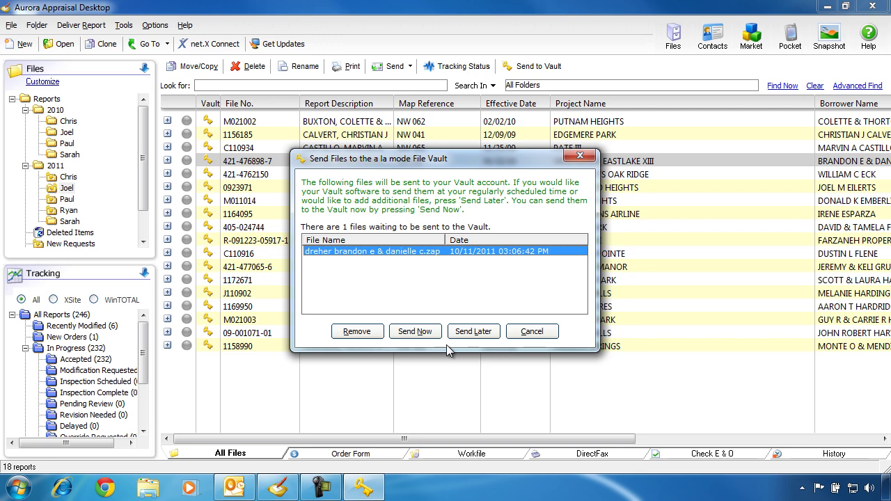
left_click(533, 332)
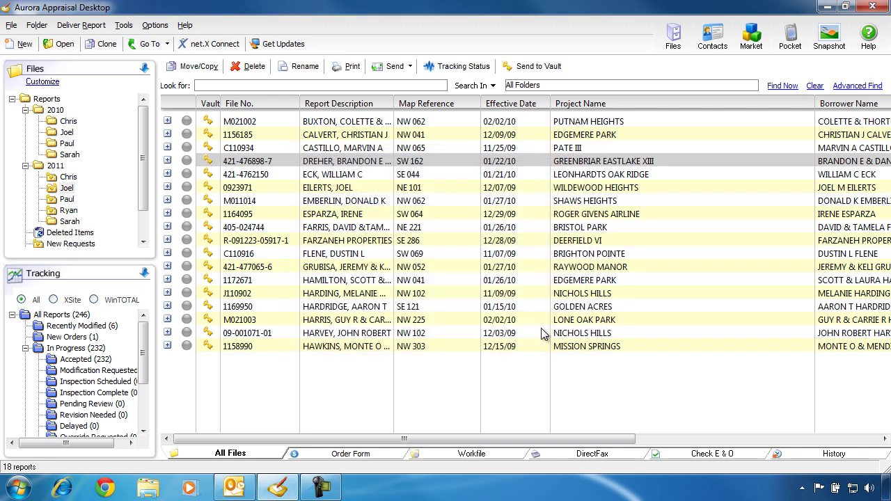
- Multi-select several more reports and pick an option from their right-click actions menu
left_click(350, 188, "ctrl")
left_click(356, 241, "ctrl")
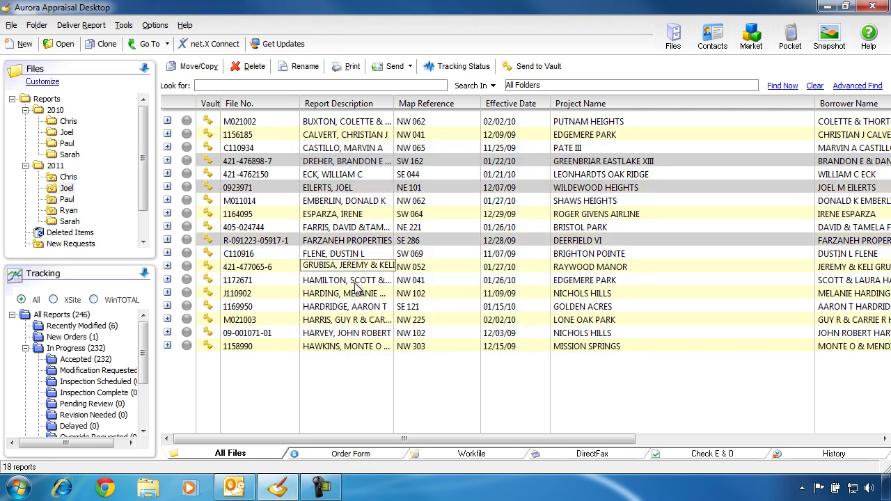
left_click(358, 306, "ctrl")
left_click(359, 333, "ctrl")
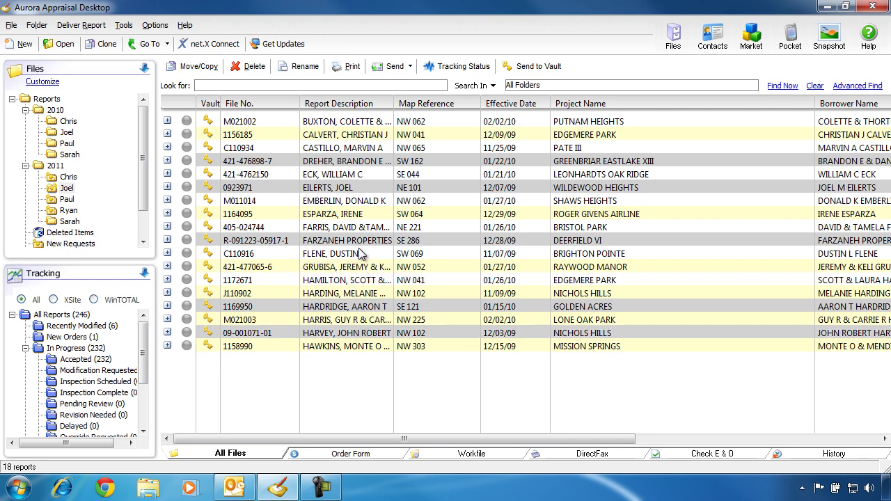
right_click(361, 245)
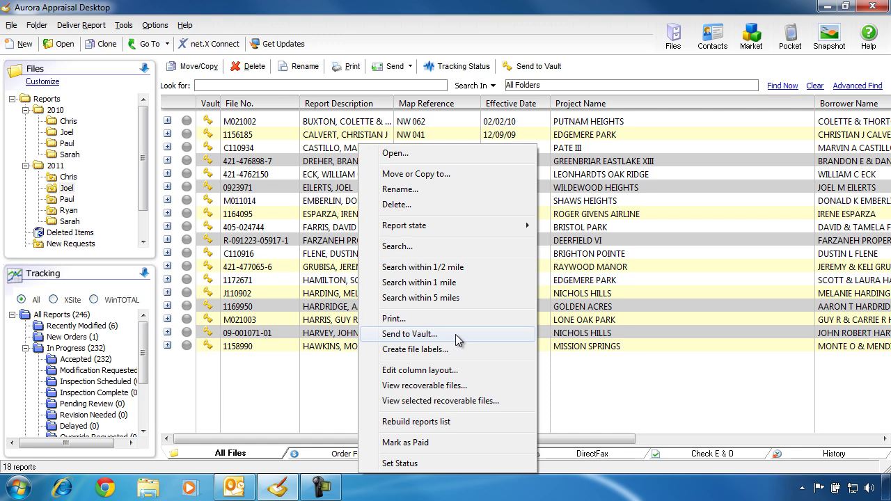
left_click(318, 186)
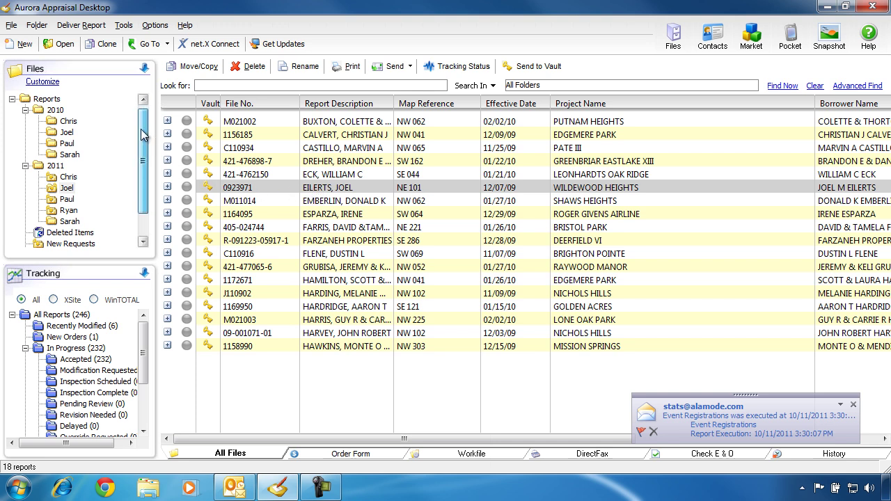
- Open an appraiser's 2011 folder showing 12 reports and bring up its options menu
scroll(142, 164, "down", 1)
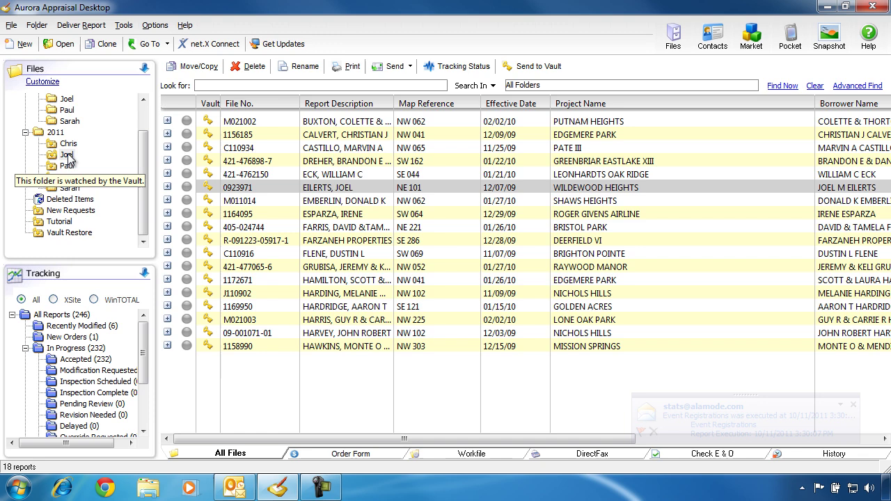
left_click(70, 188)
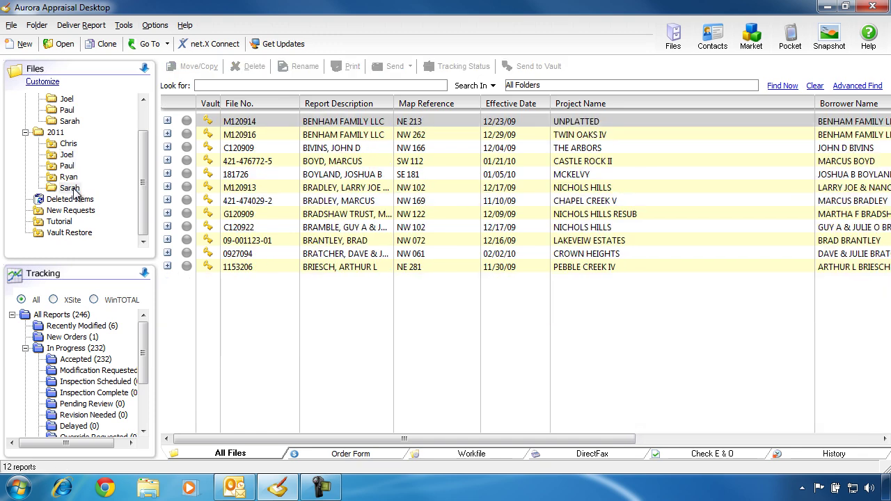
right_click(74, 189)
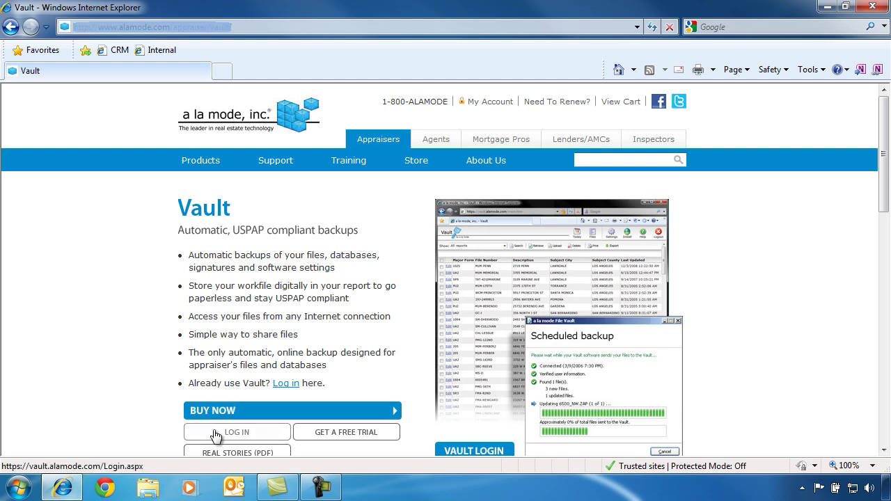
- Sign in to the Vault website with a remembered login and list all stored reports
left_click(241, 432)
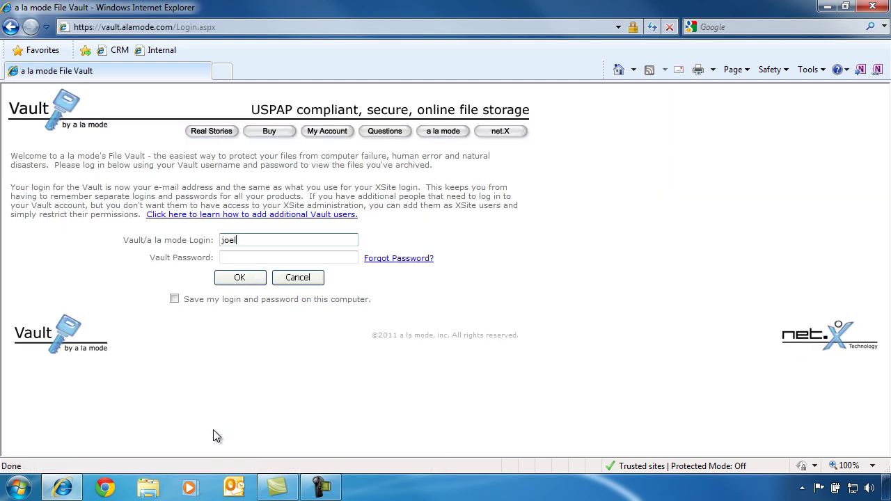
key("Tab")
type("•••••••••••")
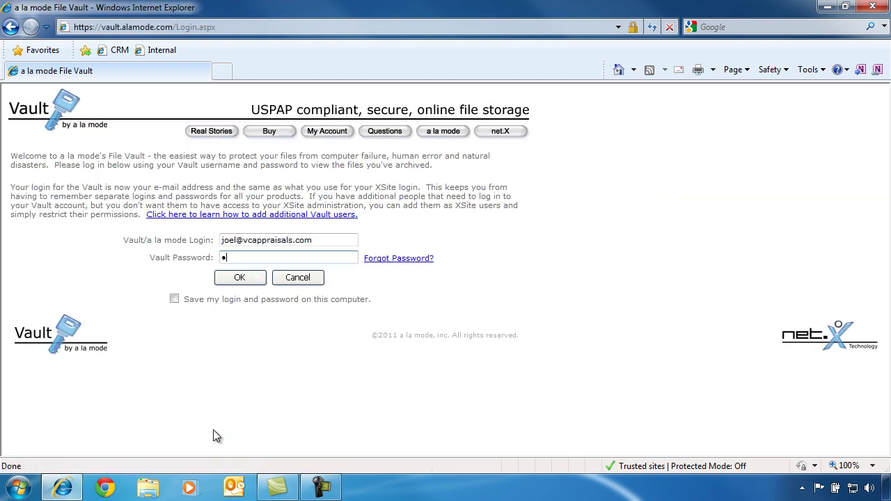
type("••")
left_click(174, 299)
left_click(251, 281)
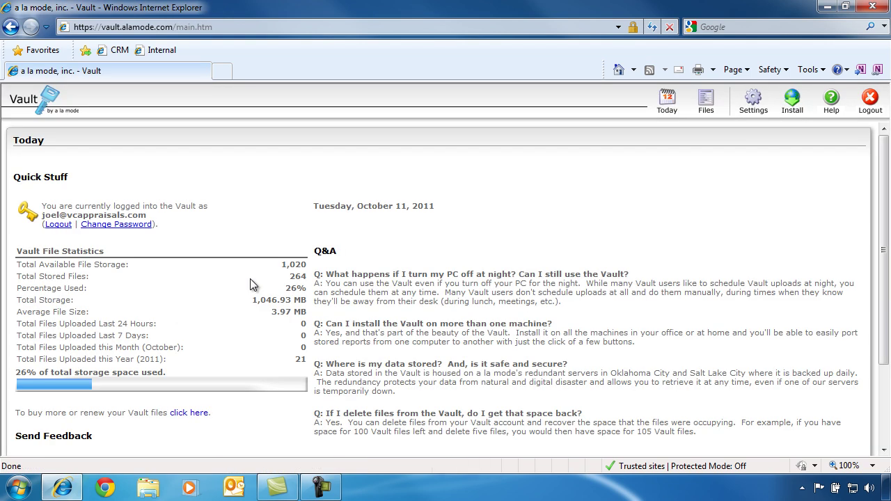
left_click(701, 116)
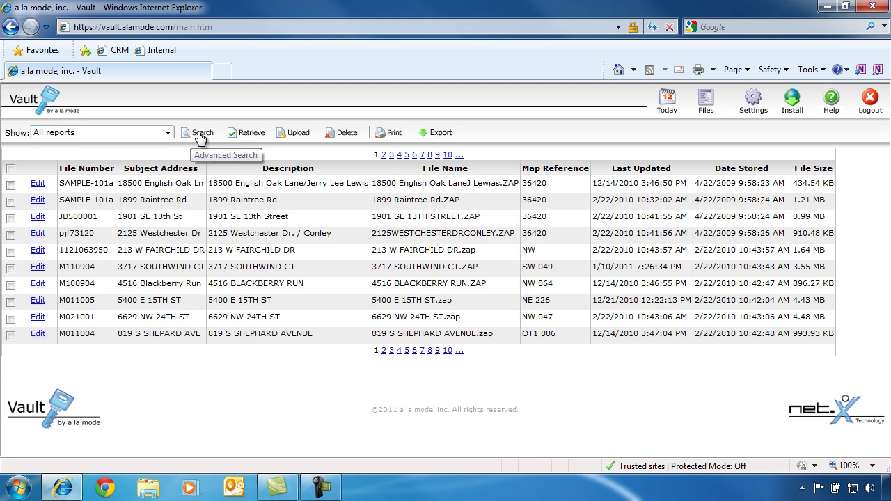
left_click(200, 136)
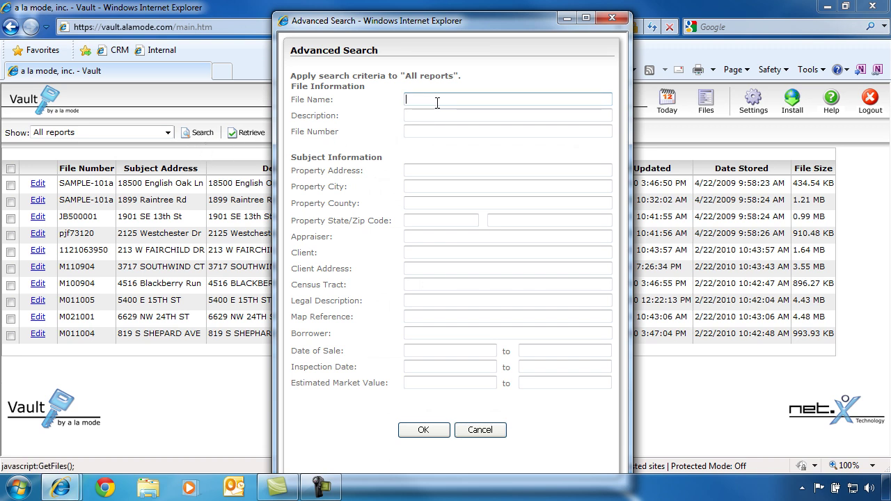
left_click(420, 173)
type("wes")
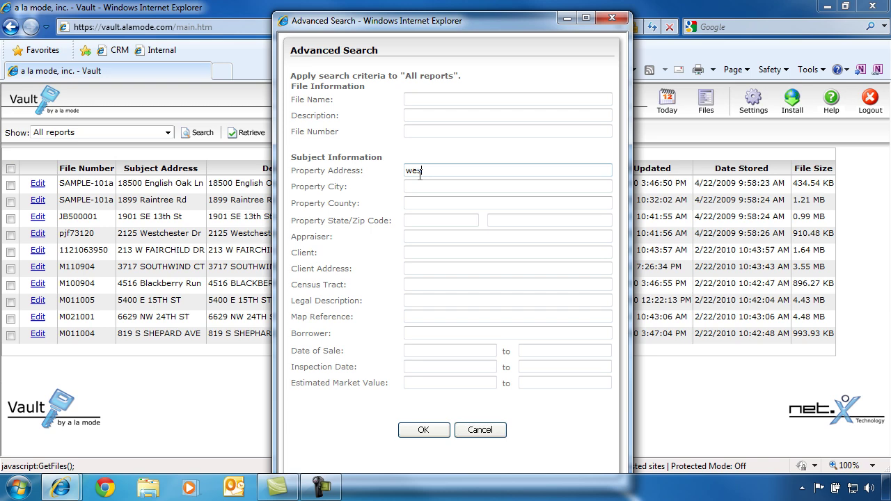
type("tchester")
left_click(423, 430)
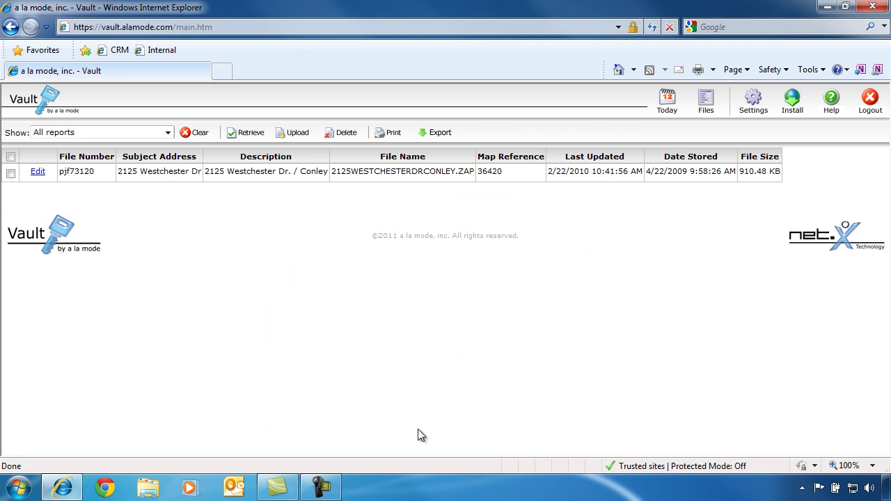
left_click(10, 174)
left_click(249, 137)
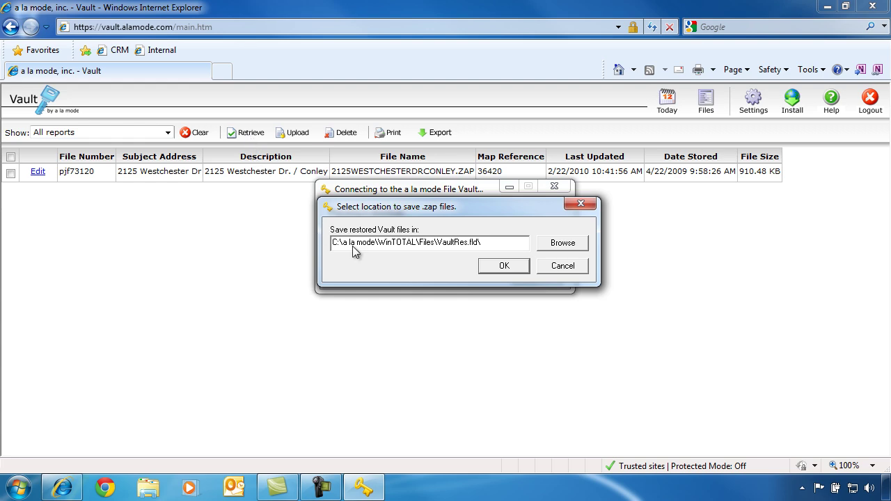
left_click(498, 271)
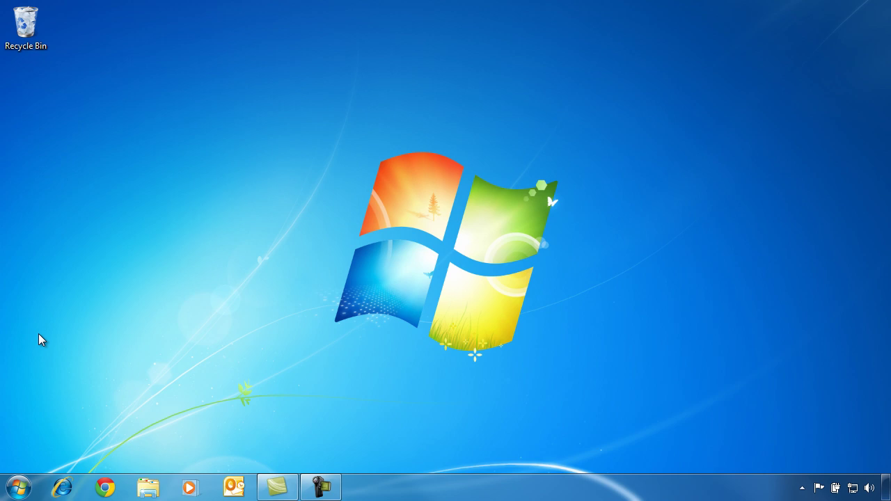
- Launch Configure Exact from the a la mode Vault group and verify the account
left_click(21, 489)
left_click(60, 428)
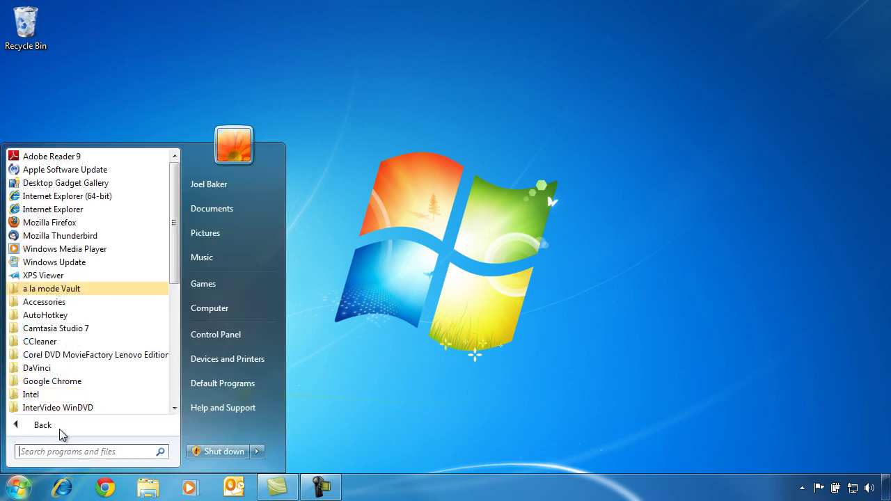
left_click(117, 290)
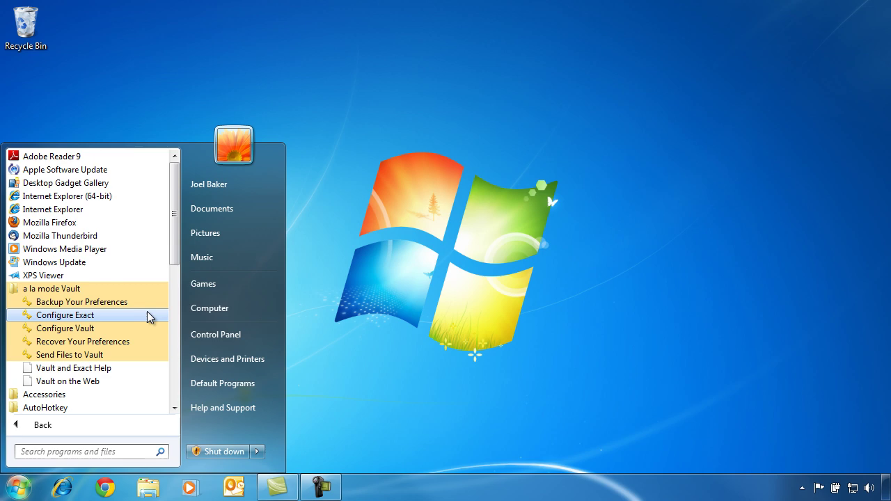
left_click(152, 318)
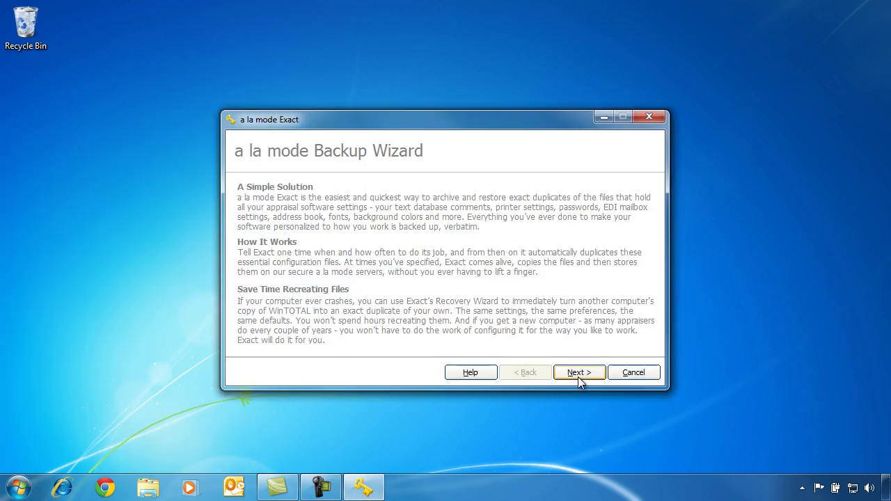
left_click(579, 377)
left_click(578, 378)
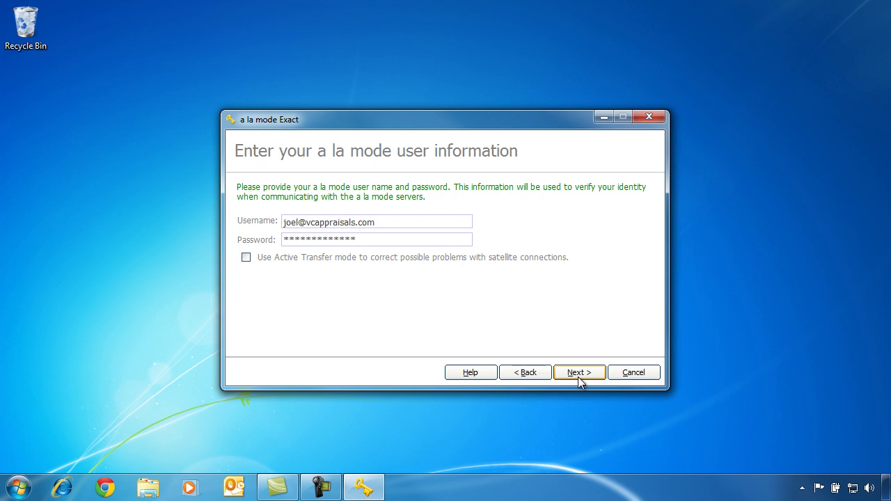
left_click(578, 377)
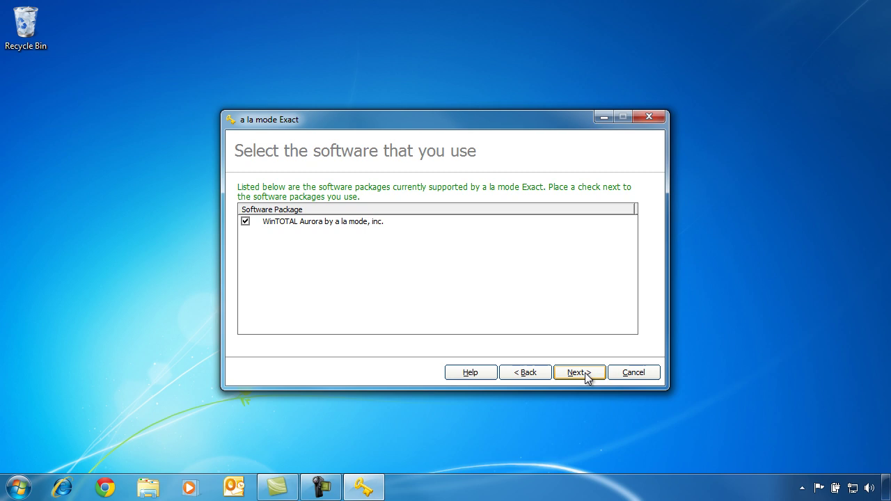
- Schedule WinTOTAL Aurora preference backups weekly on Sunday at 2:25 AM
left_click(585, 372)
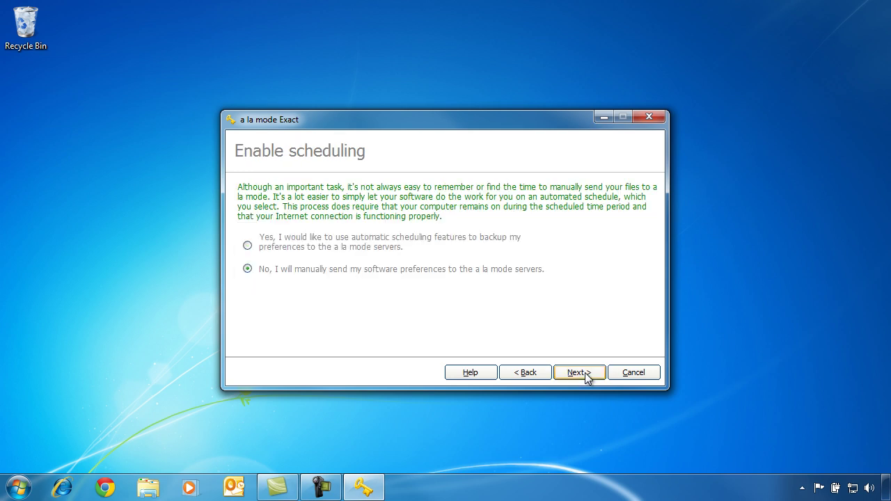
left_click(505, 244)
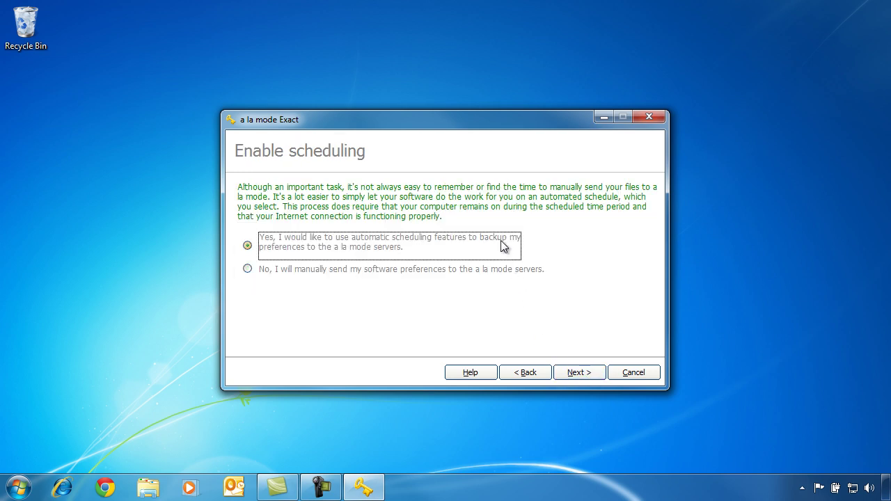
left_click(586, 372)
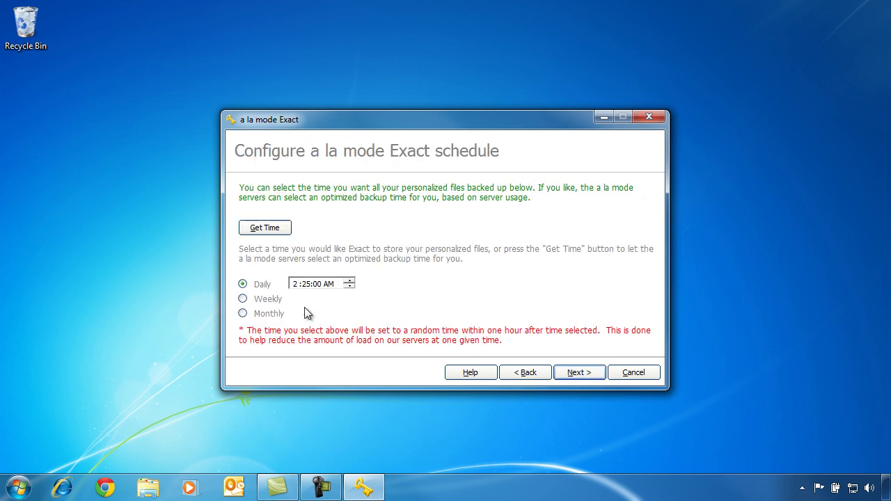
left_click(278, 298)
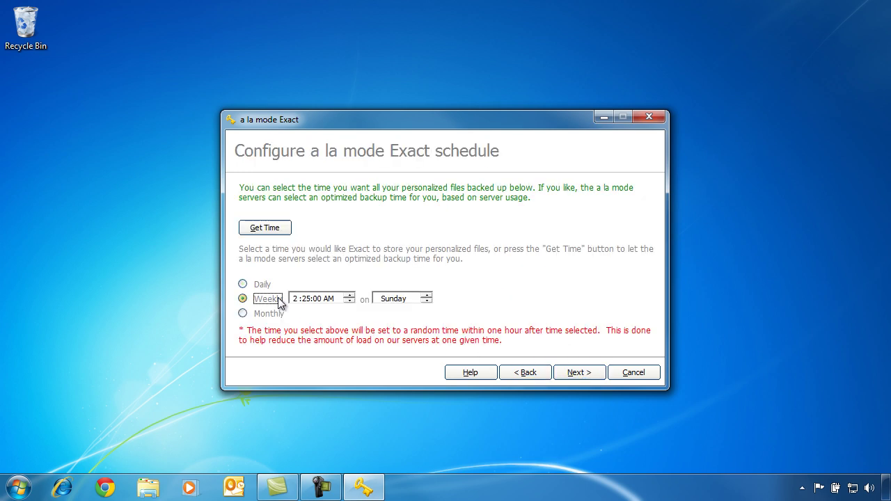
left_click(564, 374)
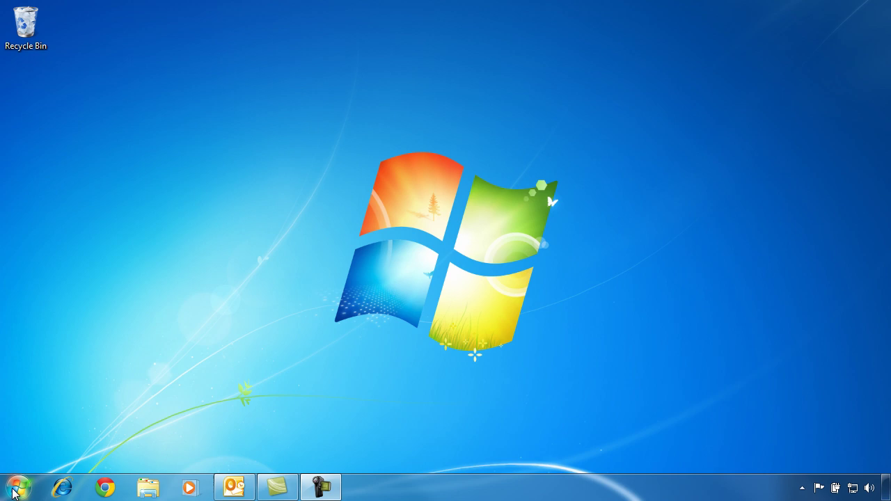
- Launch Recover Your Preferences from the a la mode Vault Start menu group
left_click(19, 487)
left_click(64, 432)
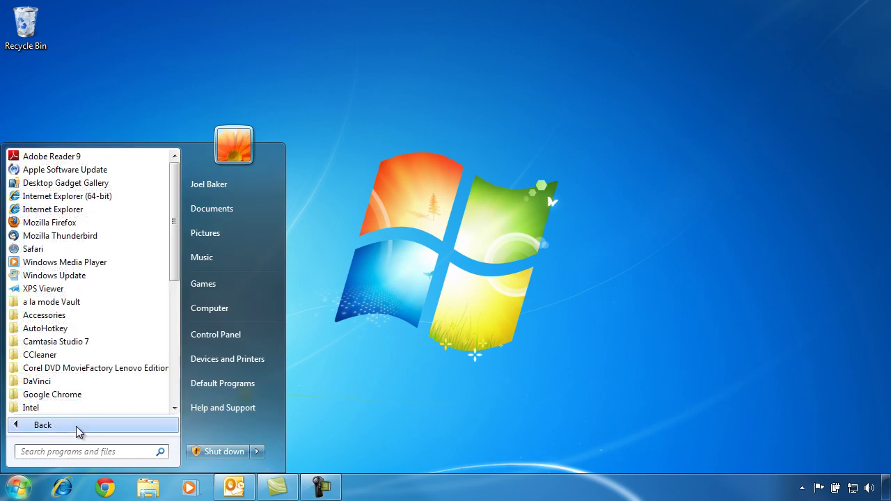
left_click(109, 303)
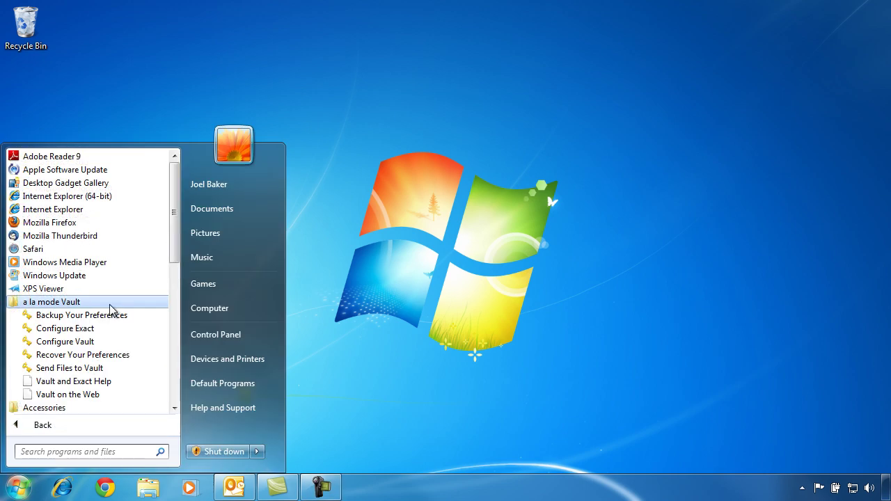
left_click(147, 354)
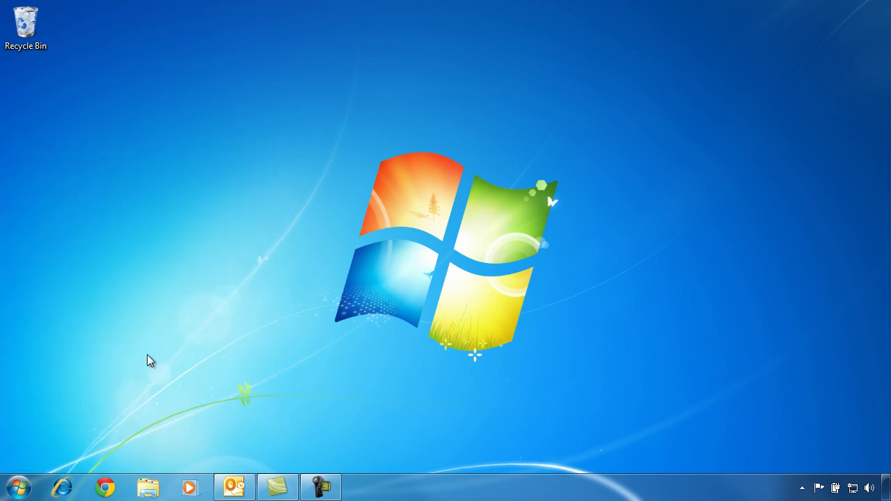
- Easy-recover the latest WinTOTAL preferences, clearing the current database and restoring all contacts
left_click(544, 350)
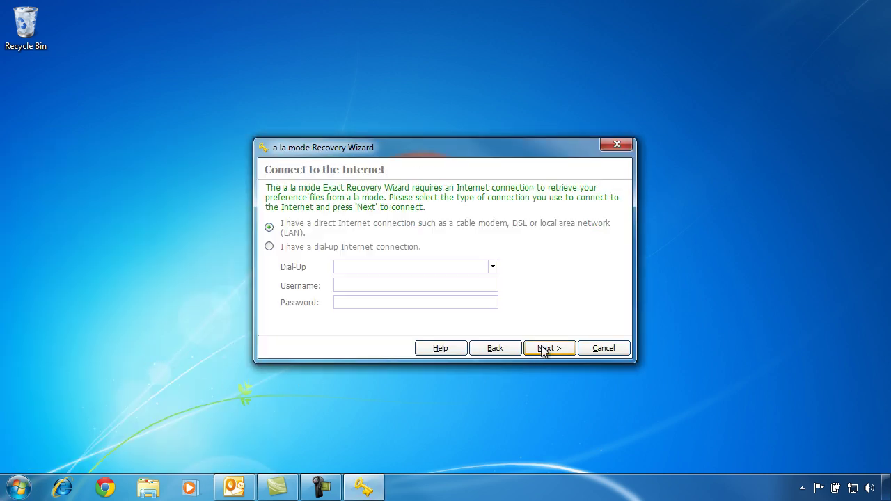
left_click(543, 350)
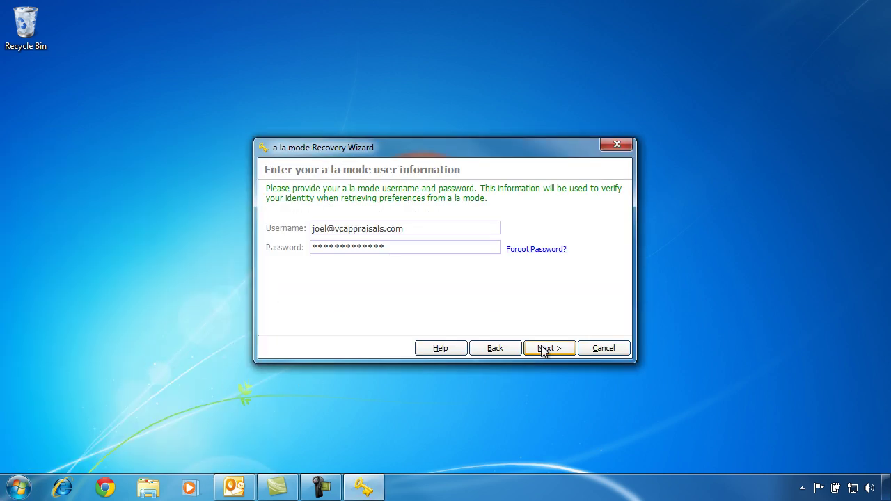
left_click(543, 351)
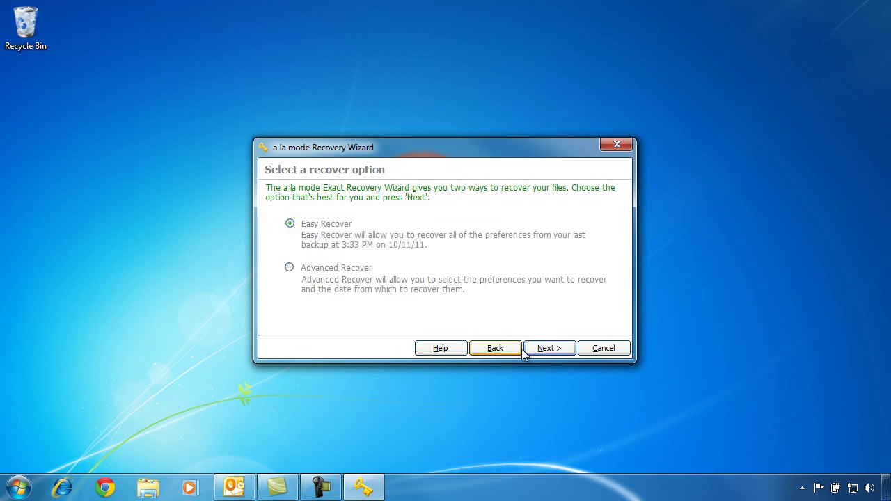
left_click(544, 350)
left_click(544, 349)
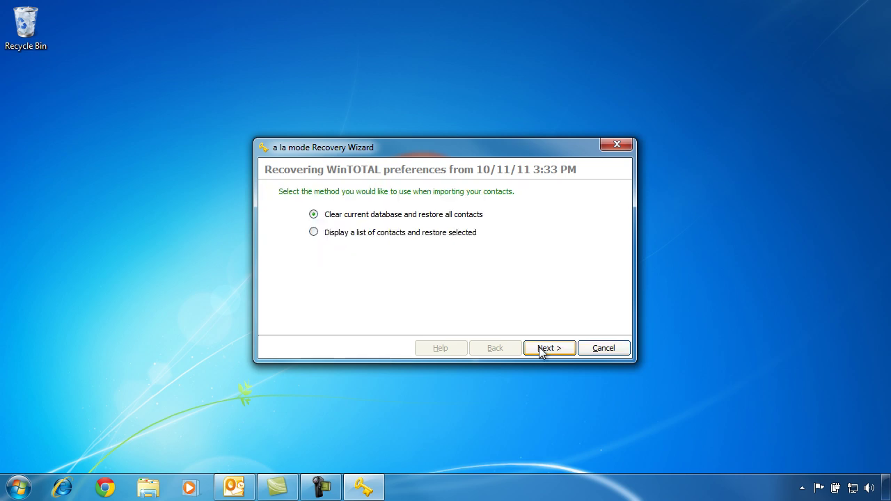
left_click(543, 352)
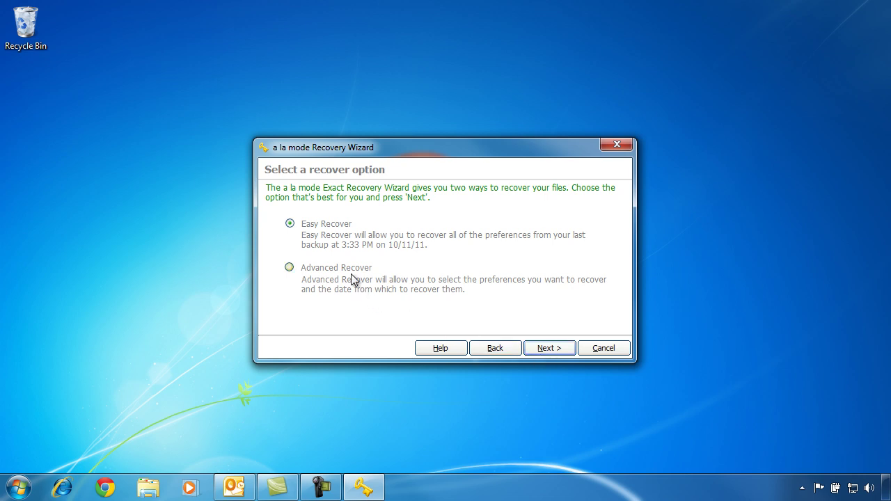
- Choose to recover preferences from the 10/11/11 3:33 PM backup
left_click(352, 273)
left_click(542, 350)
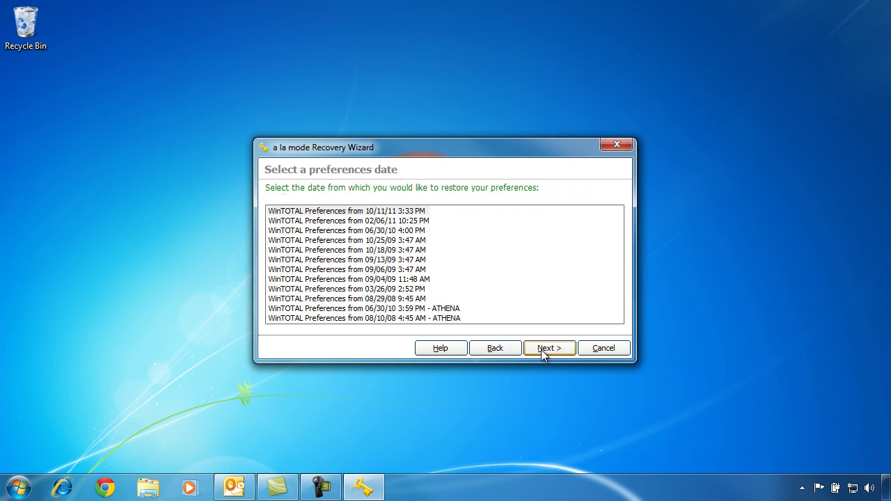
left_click(421, 212)
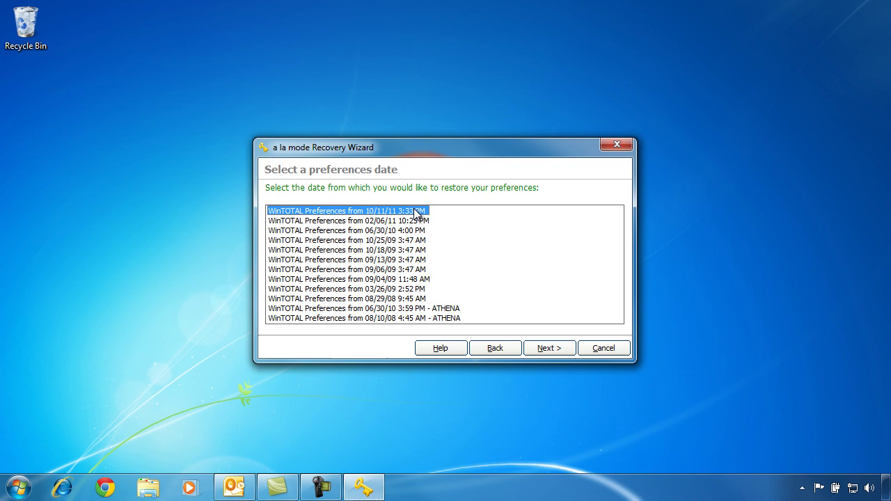
left_click(556, 352)
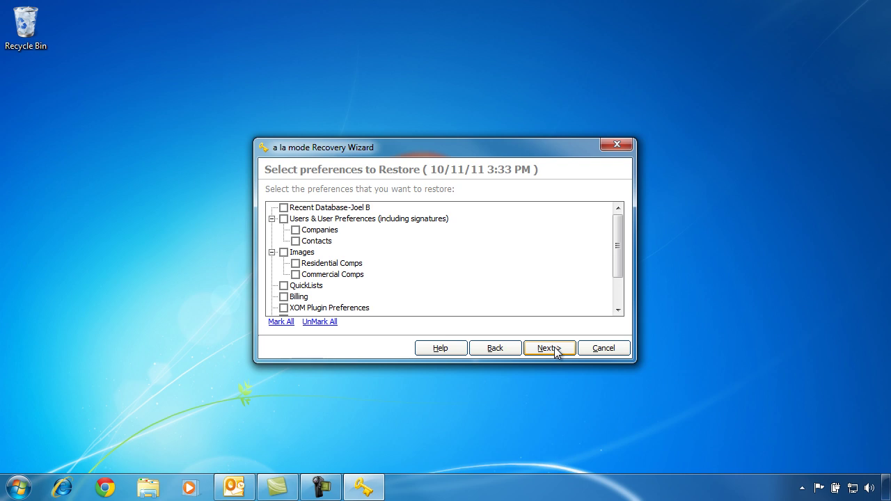
- Recover the QuickLists preferences and close the finished wizard
left_click(283, 285)
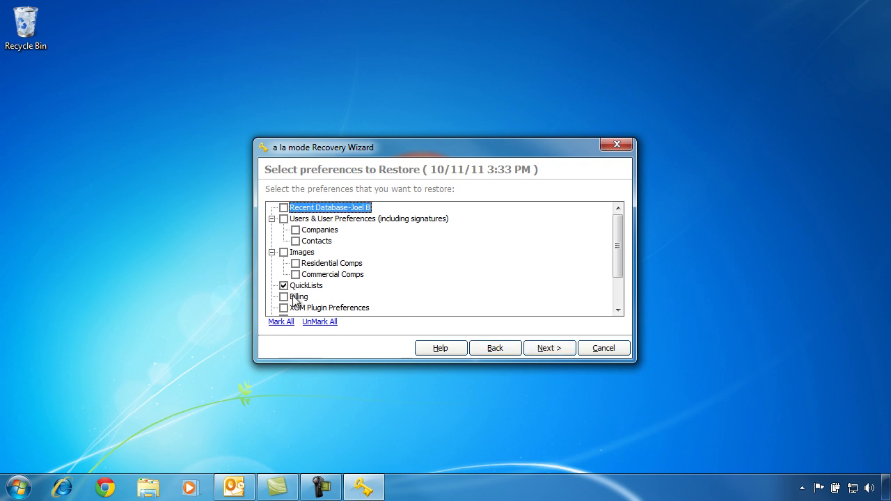
left_click(536, 350)
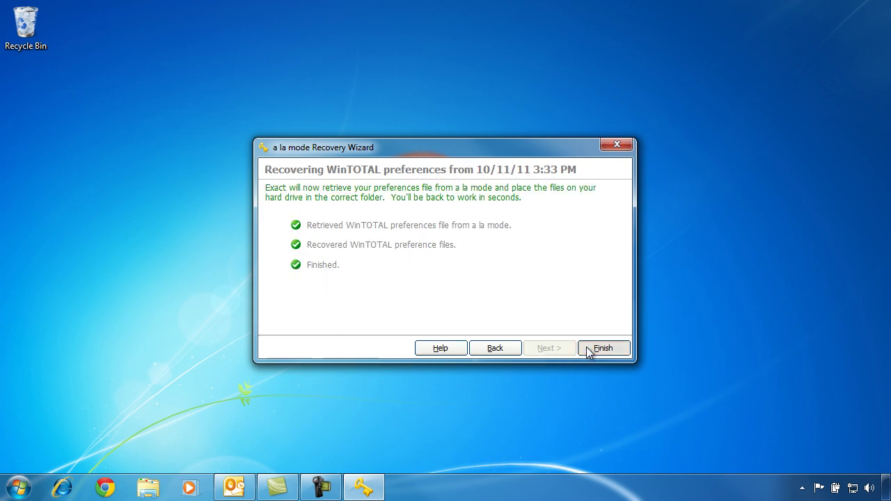
left_click(602, 349)
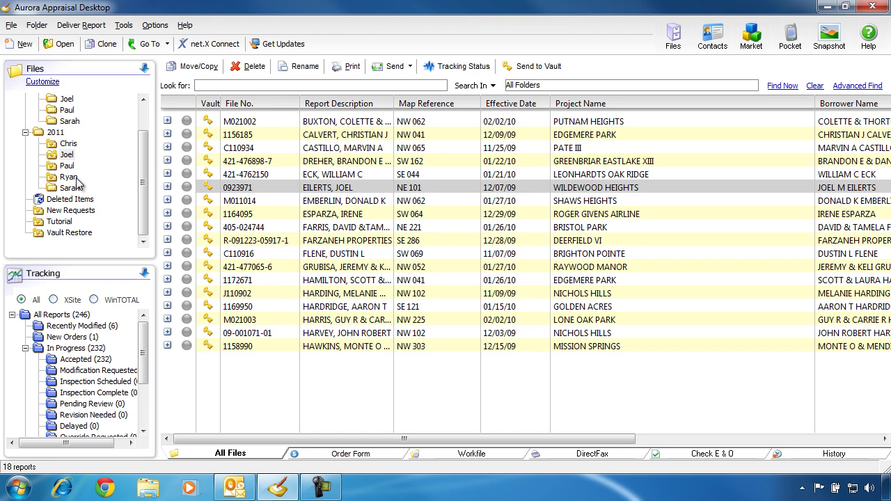
- Browse the reports in another 2011 folder of the Files tree
left_click(73, 189)
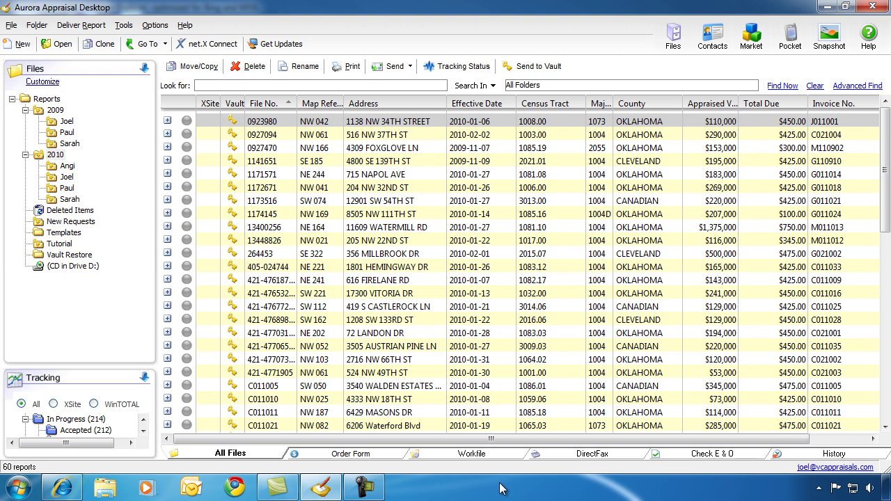
- Create an 'Old Stuff' folder under Reports and display the 2010 reports
left_click(47, 99)
right_click(50, 103)
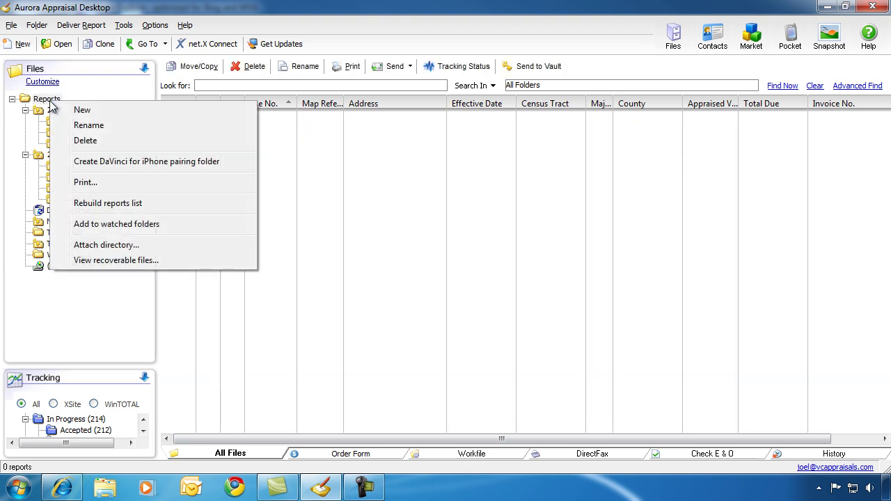
left_click(87, 110)
type("Old Stuff")
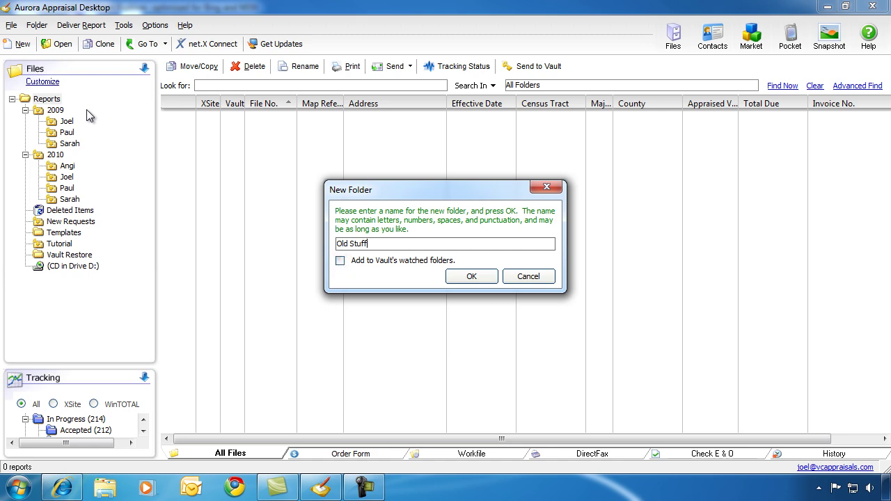
key("Return")
left_click(61, 158)
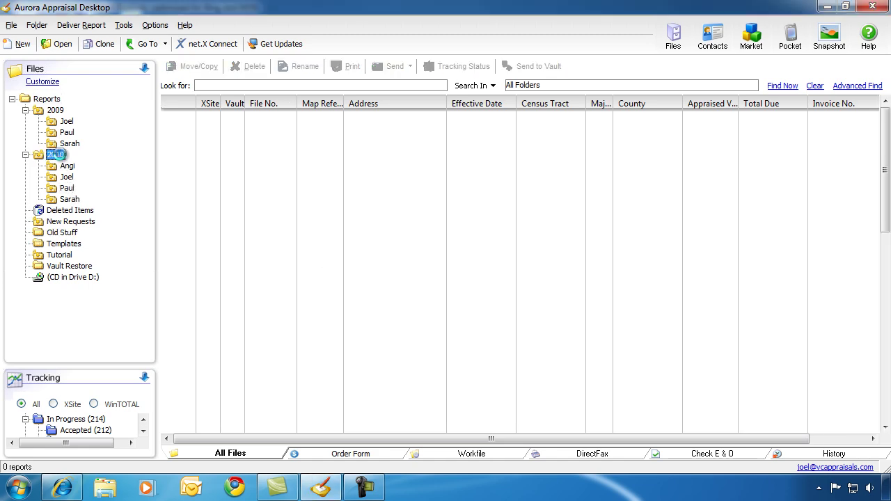
- Move 14 older reports, starting at 1141651, into Old Stuff and verify them there
left_click(860, 90)
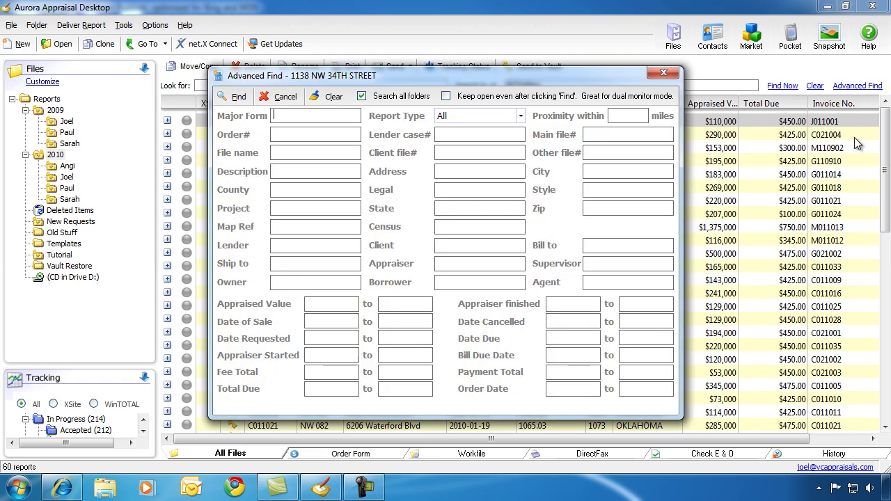
left_click(677, 74)
left_click(382, 165)
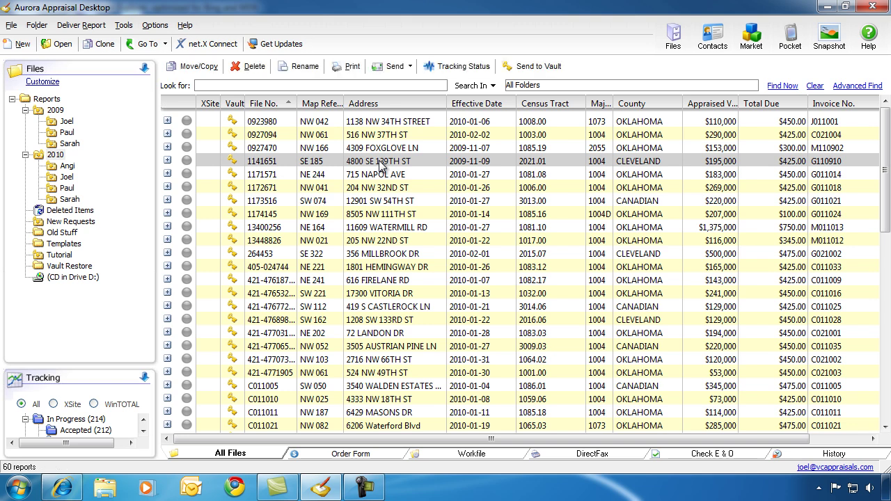
left_click(403, 333, "shift")
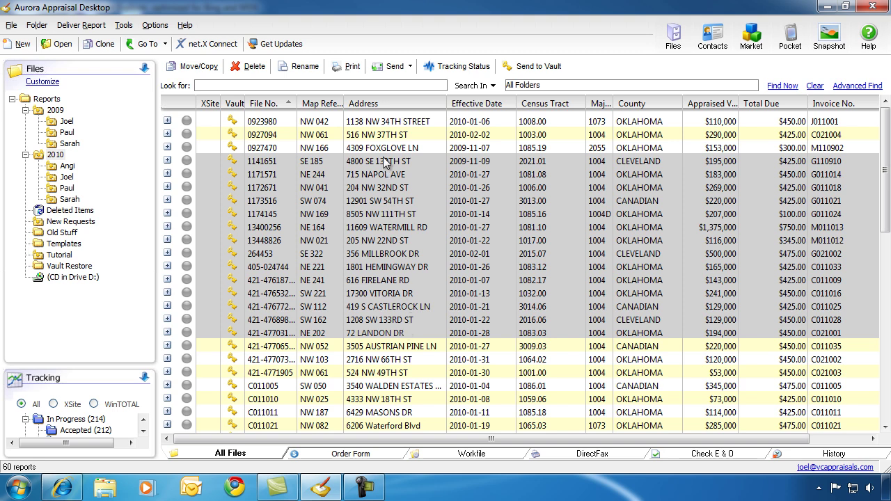
left_click_drag(385, 164, 74, 237)
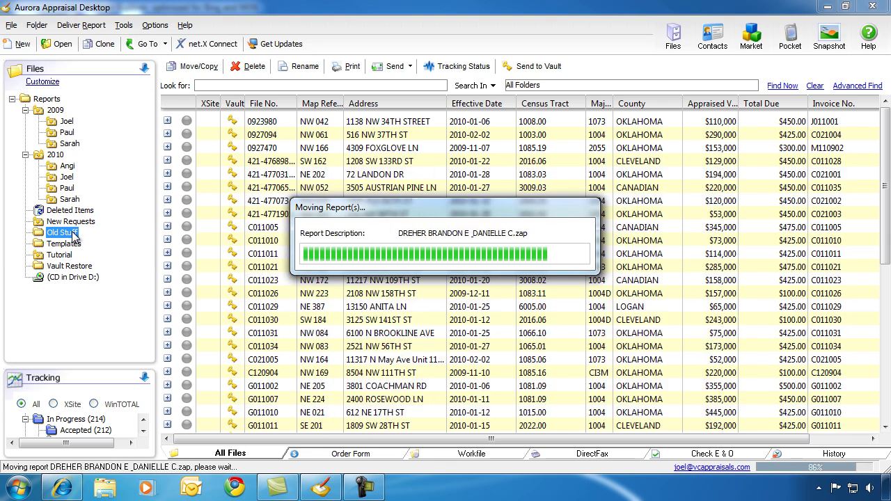
left_click(74, 234)
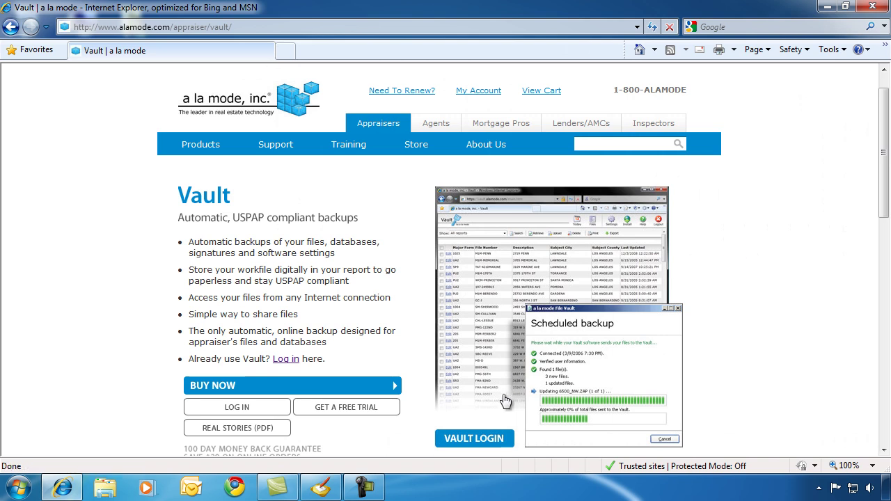
- Log in to the Vault website with the account e-mail and password
left_click(479, 442)
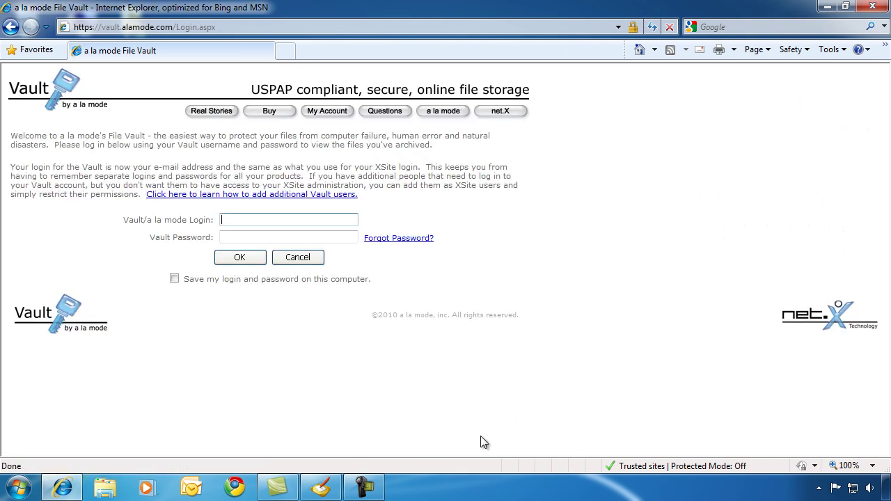
key("Tab")
type("•••")
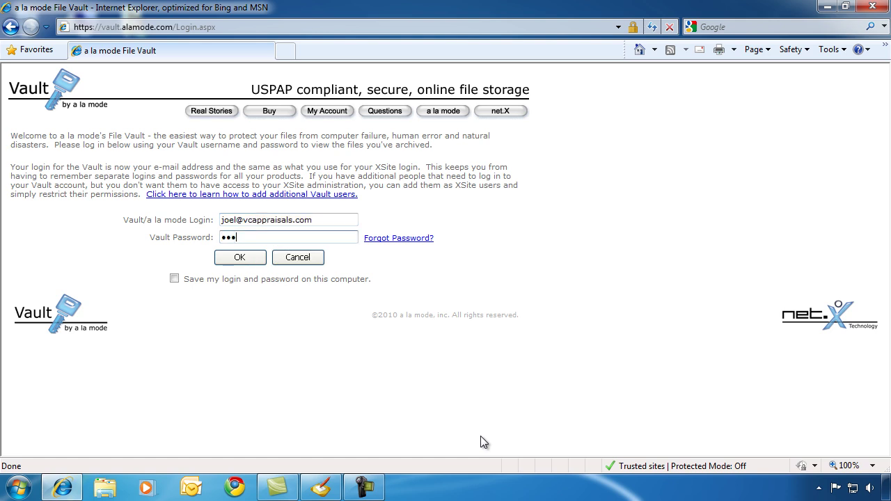
type("••••••••••")
key("Return")
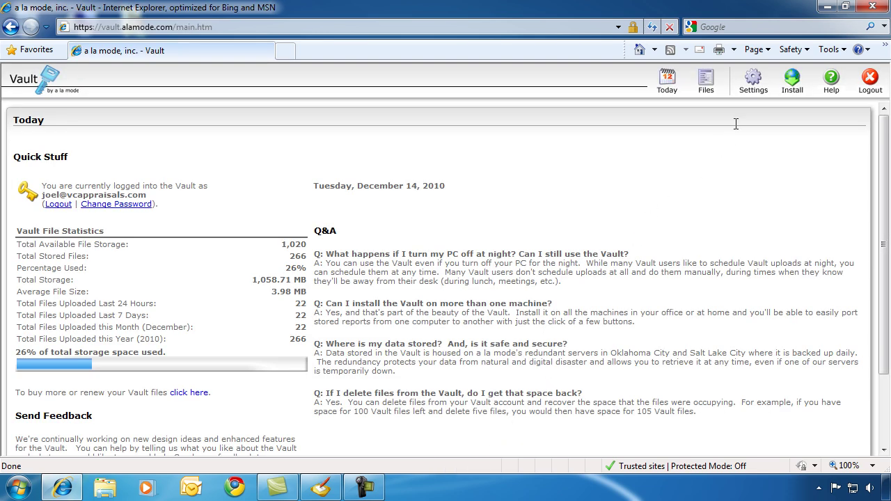
- Set the Vault file grid to show 250 files per page
left_click(751, 96)
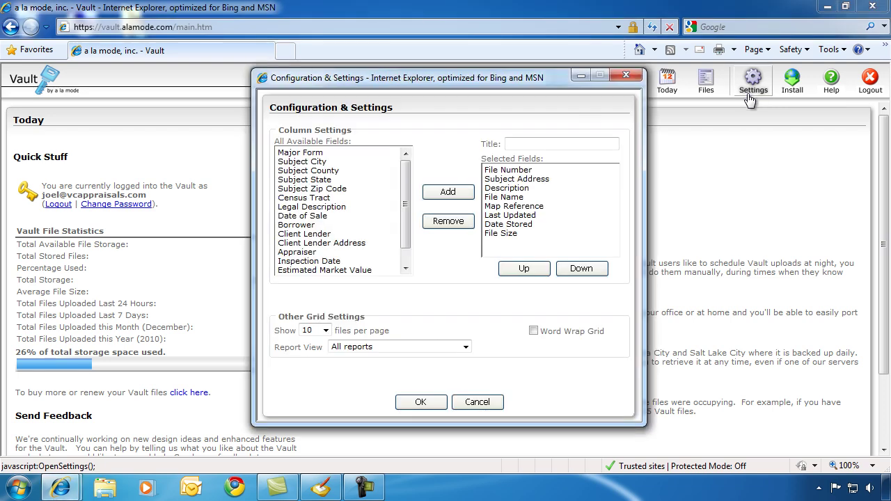
left_click(313, 330)
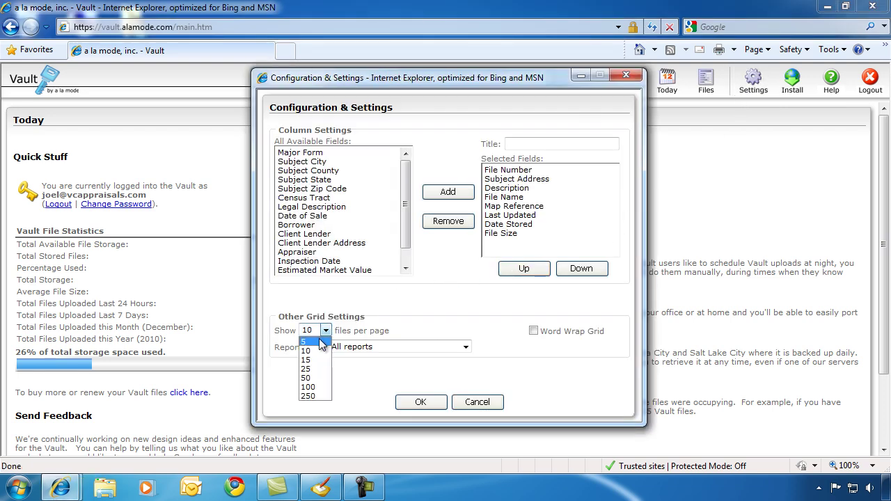
left_click(318, 396)
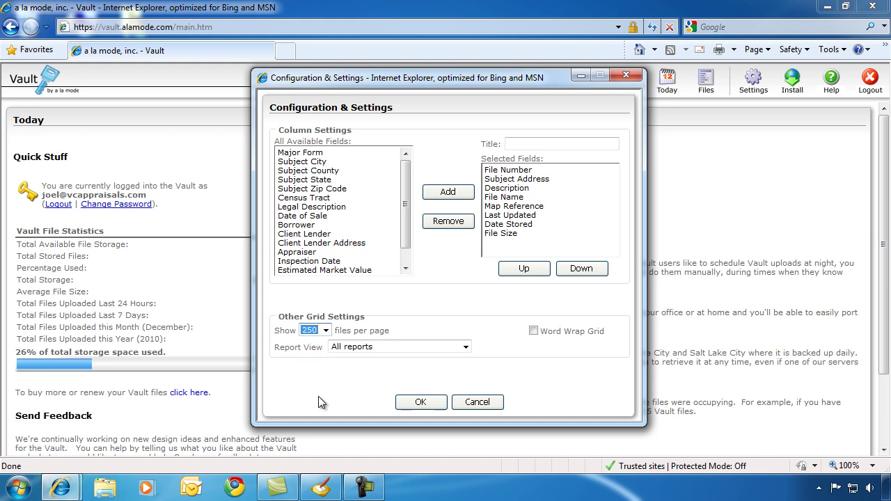
left_click(430, 406)
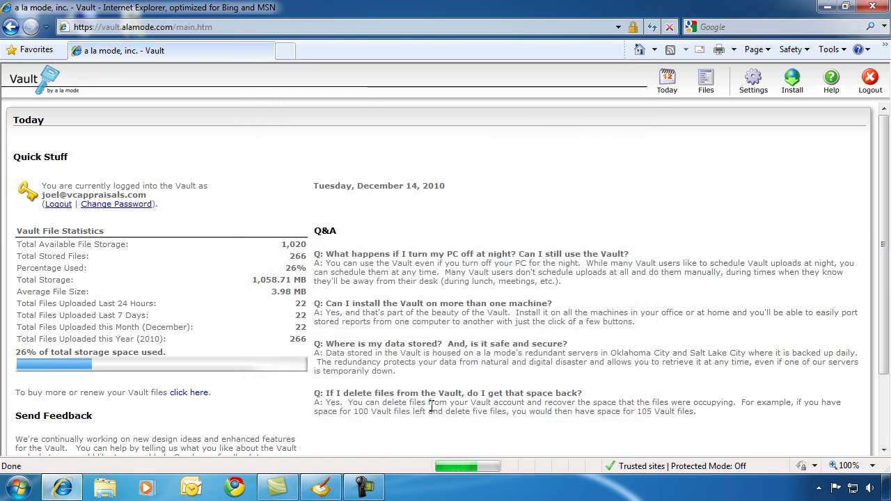
- Search the stored Files for Inspection Date from 1/1/1990 to 12/31/2005
left_click(700, 95)
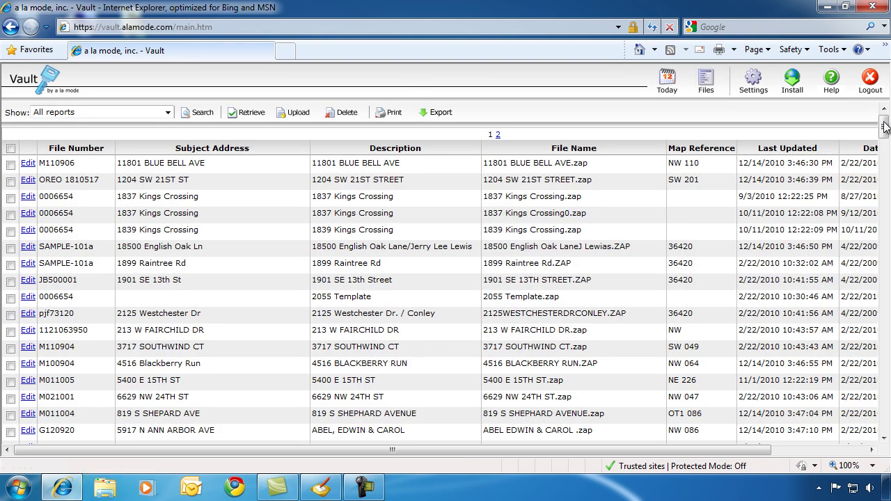
left_click_drag(885, 126, 887, 123)
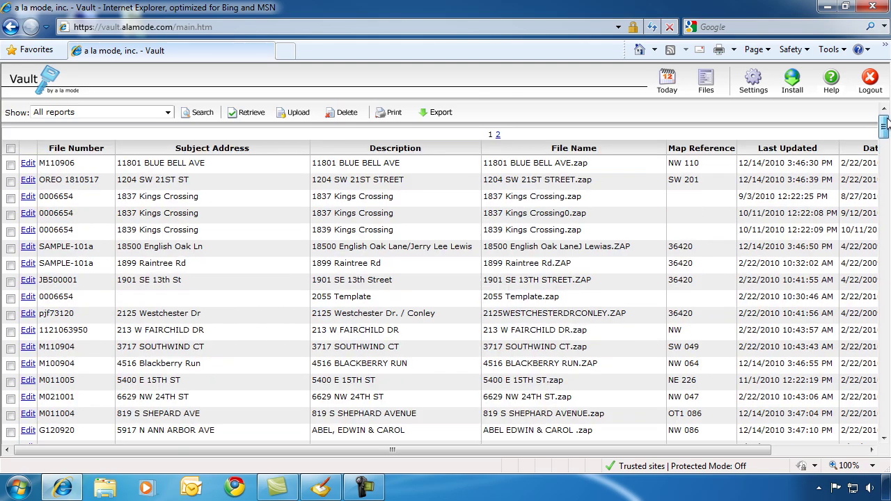
left_click(205, 114)
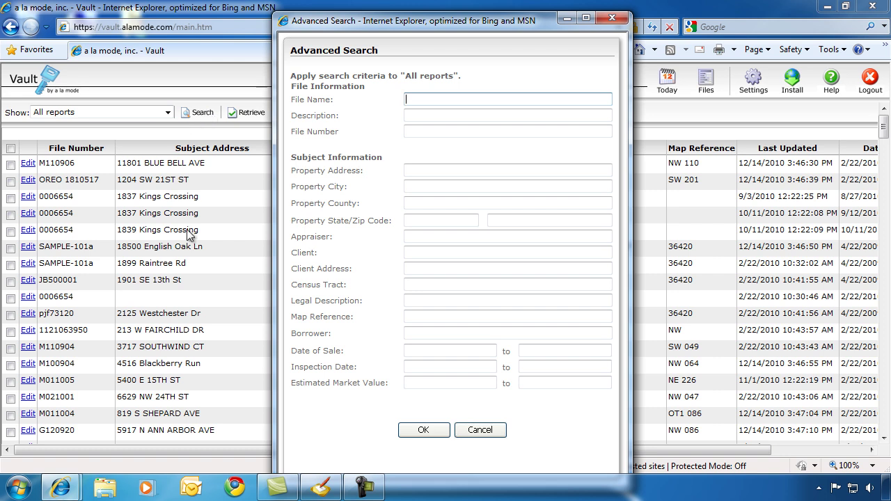
left_click(430, 369)
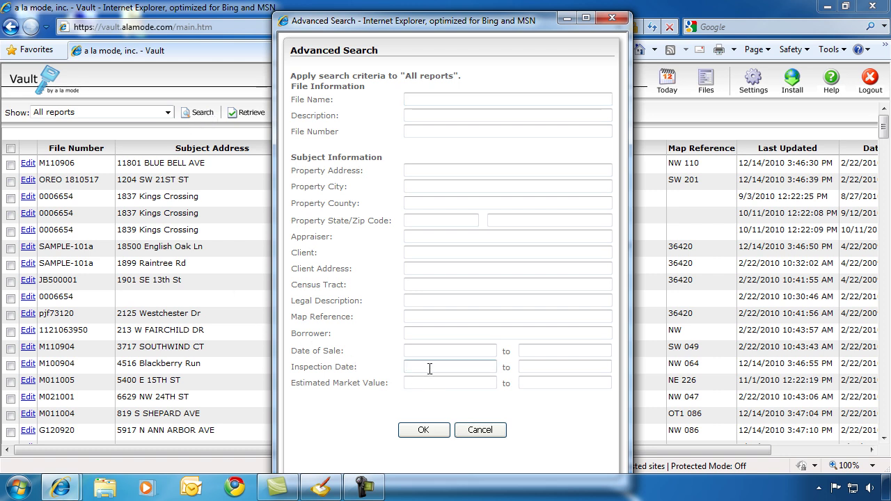
type("1/1/1990")
key("Tab")
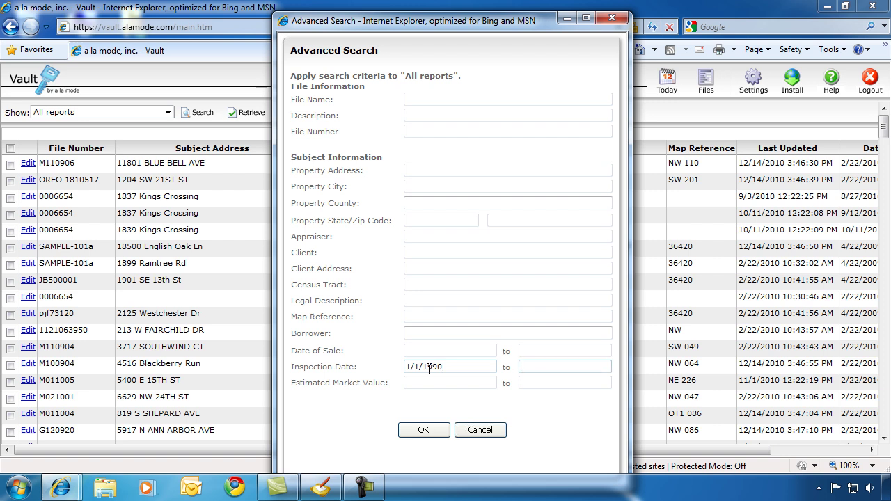
type("12/31/2005")
left_click(429, 432)
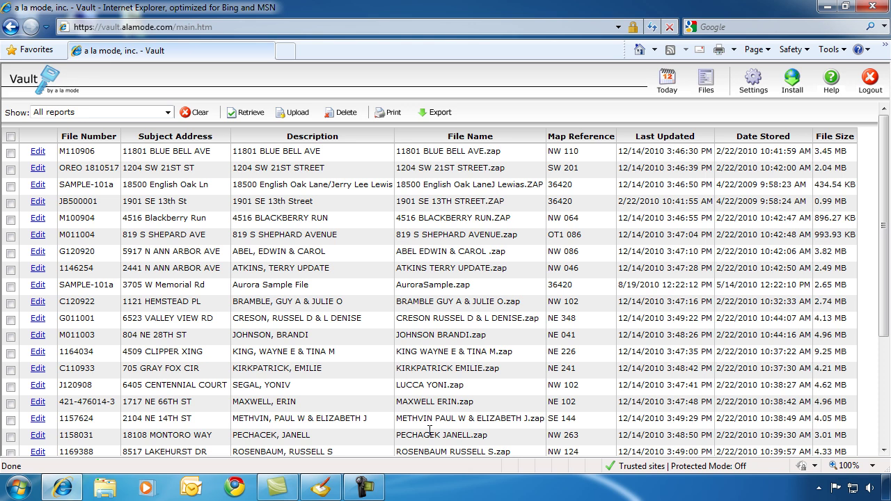
- Check all reports in the inspection-date results using the header select-all box
left_click_drag(885, 169, 889, 161)
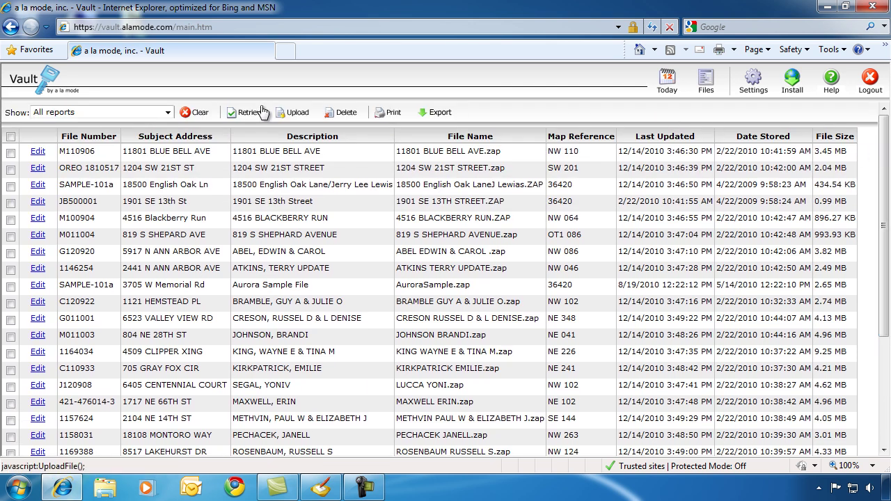
left_click(10, 137)
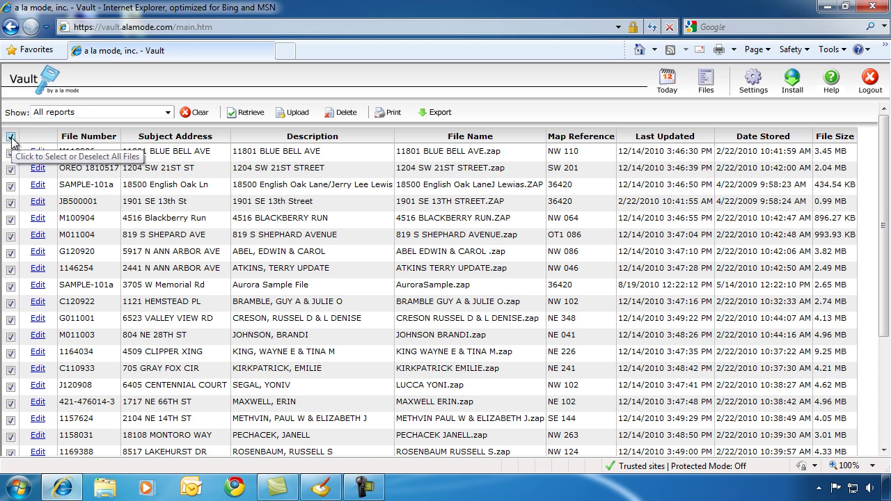